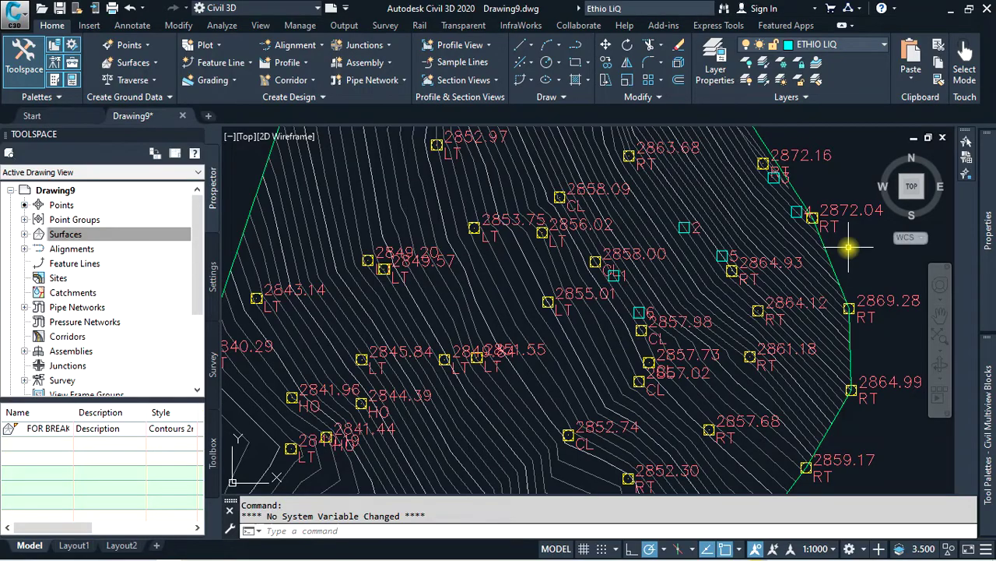
- Expand the FOR BREAKLINE surface's Definition and review the Breaklines add options
{"action": "left_click", "coordinate": [831, 248]}
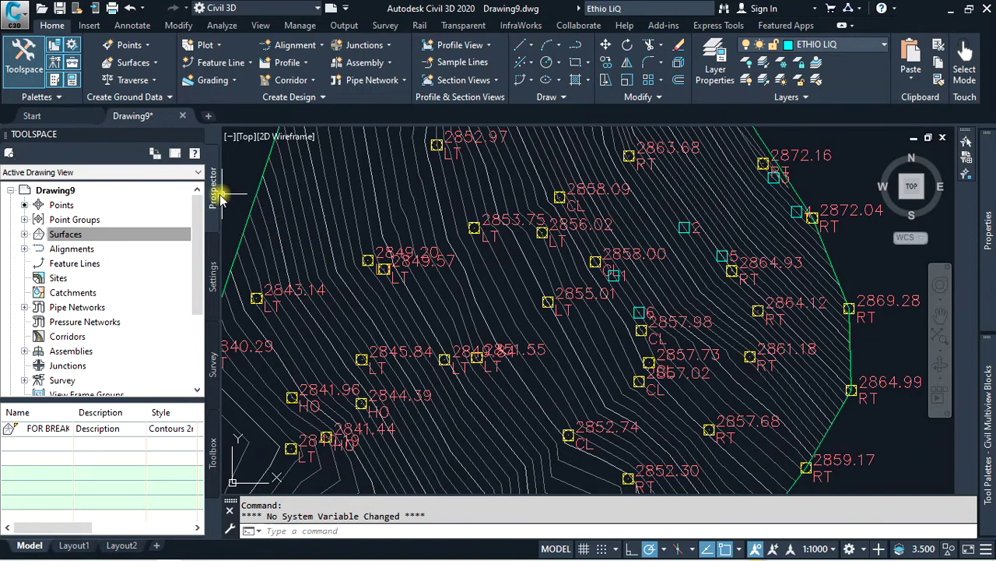
{"action": "left_click", "coordinate": [24, 234]}
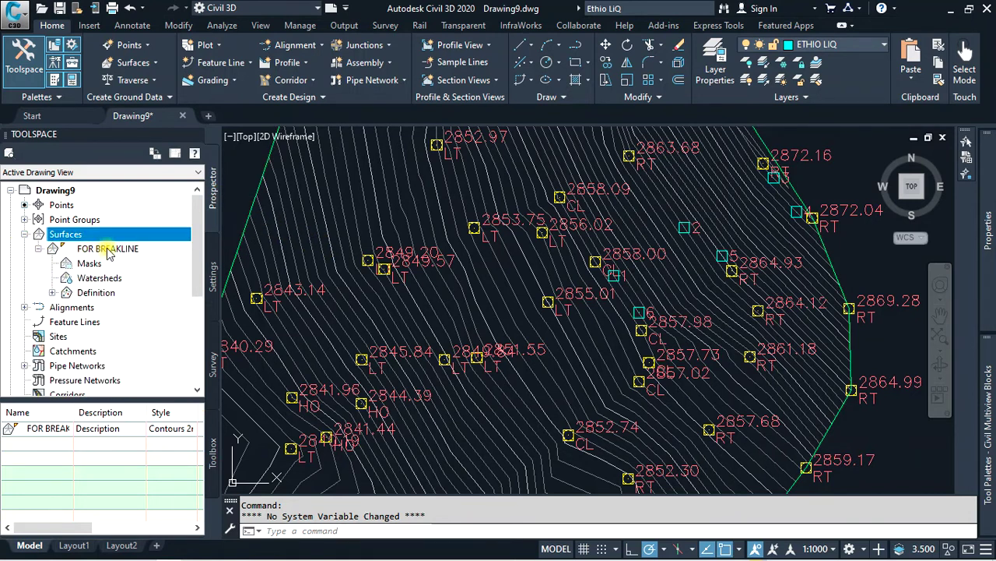
{"action": "left_click", "coordinate": [52, 292]}
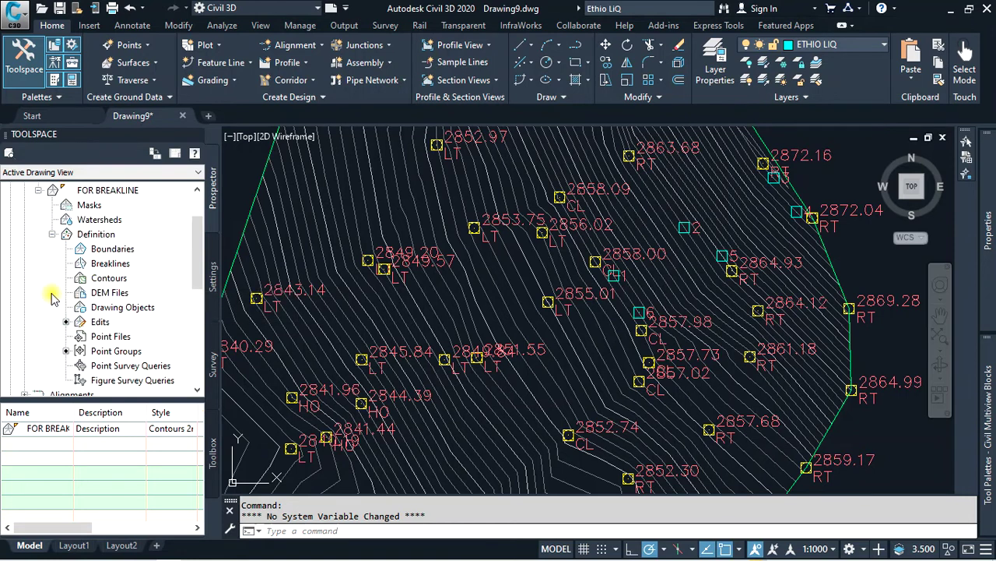
{"action": "left_click", "coordinate": [120, 268]}
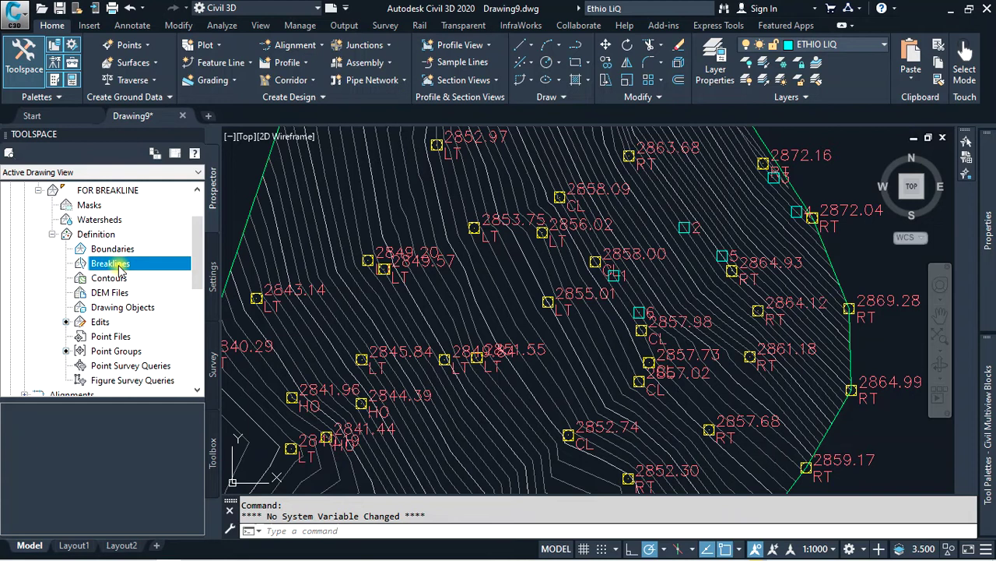
{"action": "right_click", "coordinate": [120, 267]}
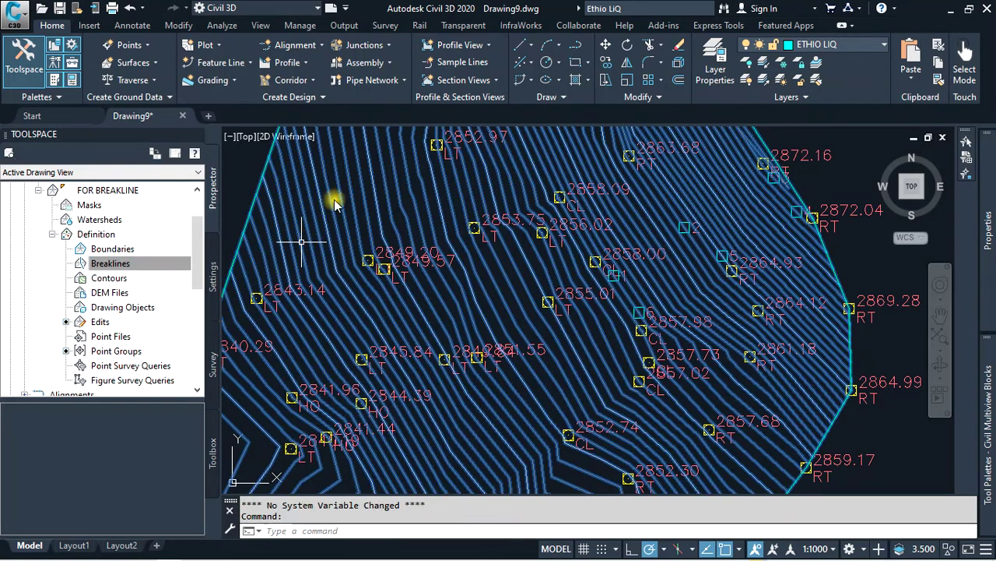
{"action": "key", "text": "Escape"}
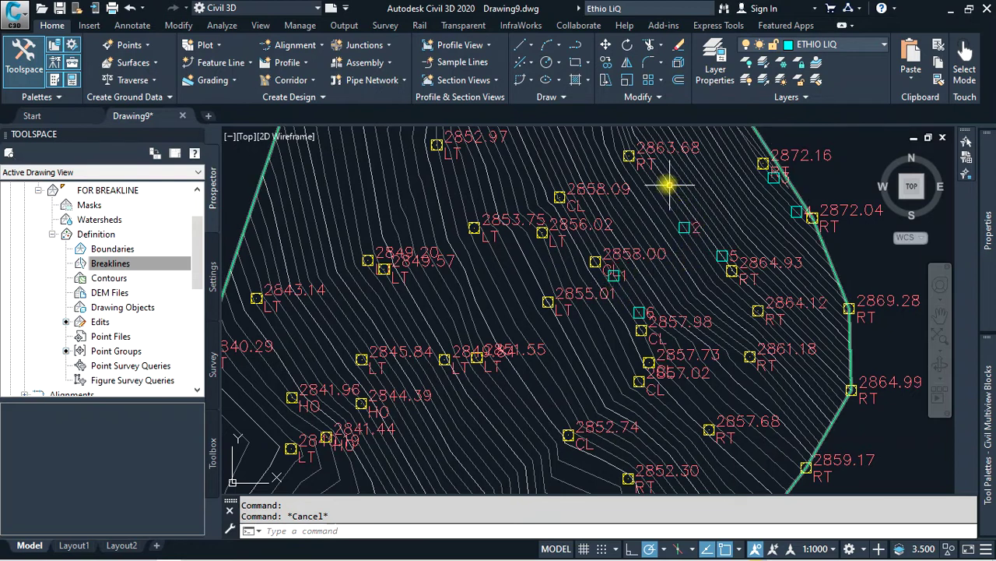
- Draw a polyline starting at point 4 through points 5, 6 and 1
{"action": "left_click", "coordinate": [577, 47]}
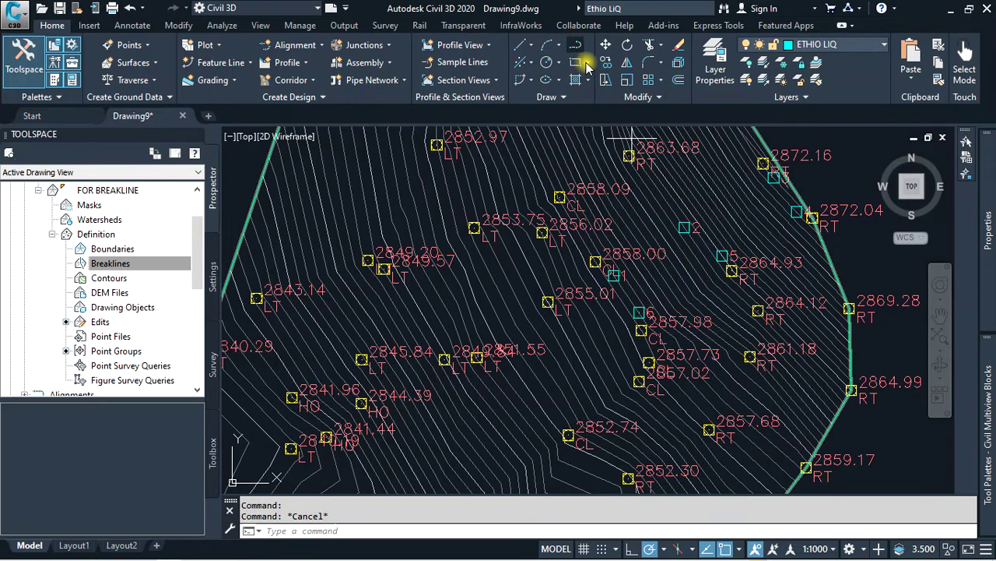
{"action": "left_click", "coordinate": [799, 211]}
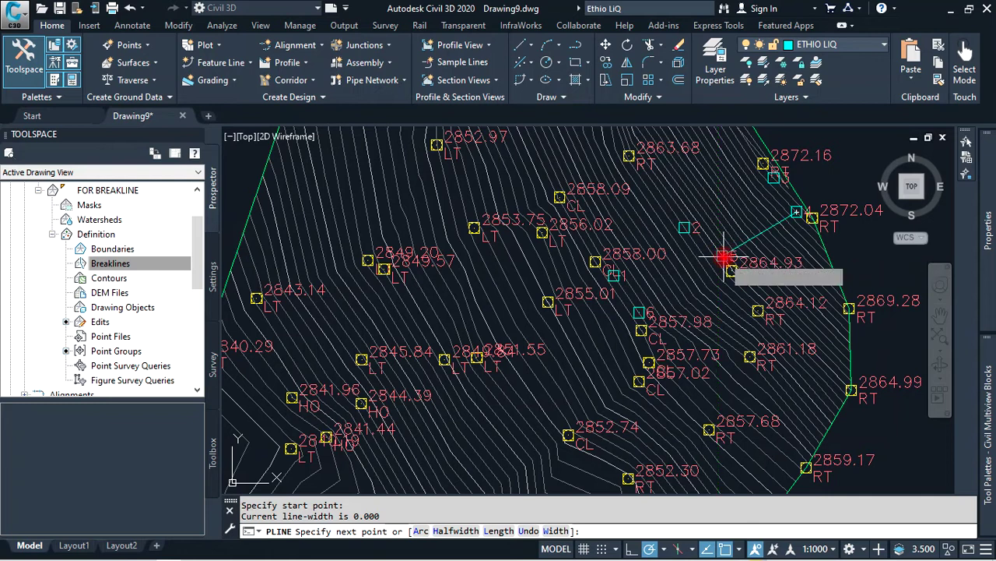
{"action": "left_click", "coordinate": [723, 255]}
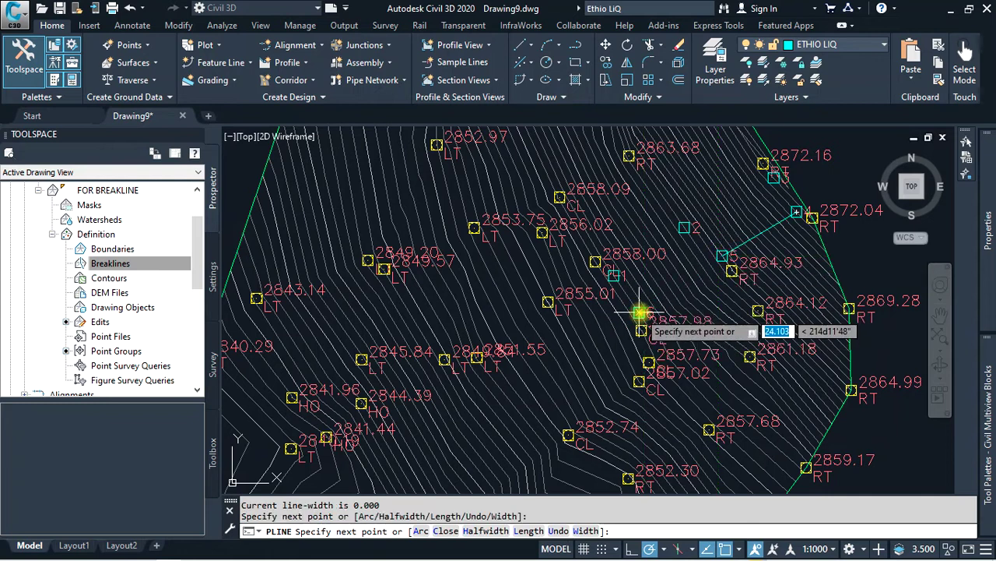
{"action": "scroll", "coordinate": [639, 312], "scroll_direction": "up", "scroll_amount": 2}
{"action": "left_click", "coordinate": [639, 313]}
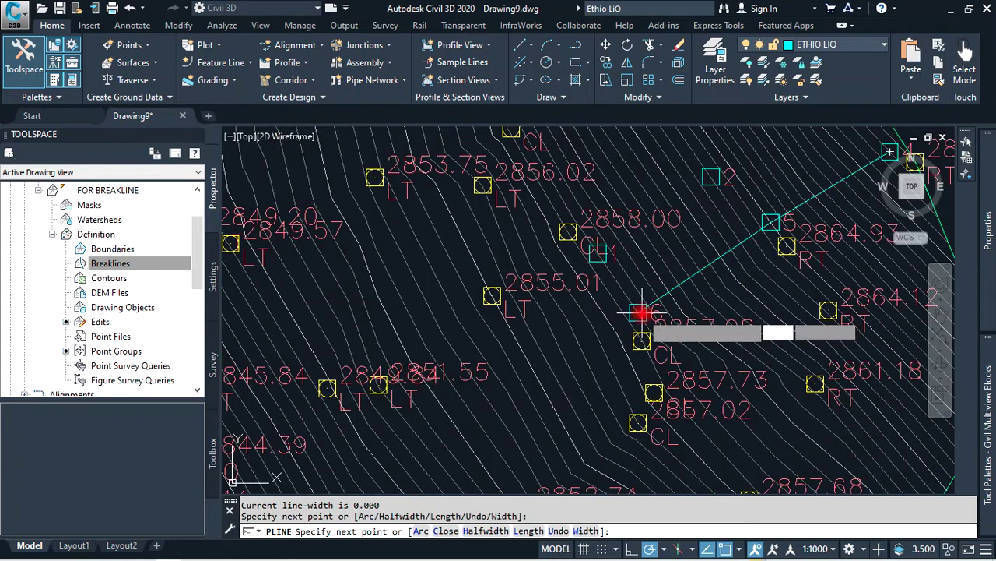
{"action": "left_click", "coordinate": [598, 251]}
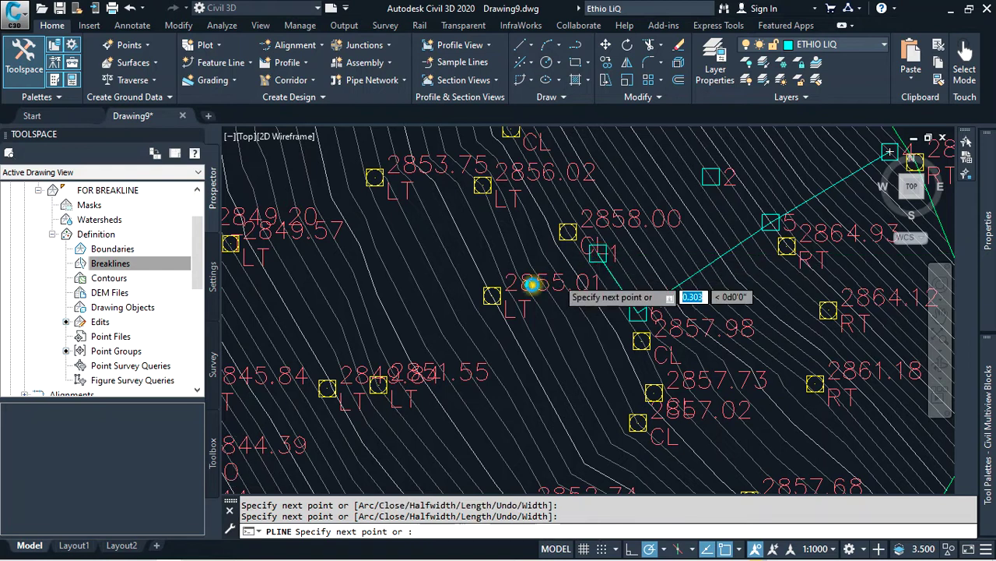
{"action": "scroll", "coordinate": [535, 284], "scroll_direction": "down", "scroll_amount": 2}
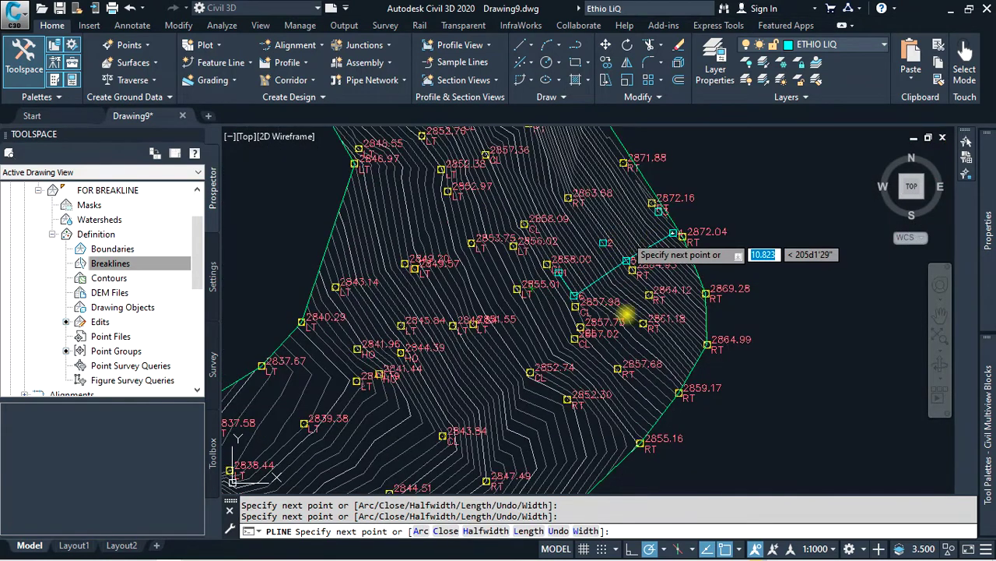
{"action": "scroll", "coordinate": [642, 451], "scroll_direction": "up", "scroll_amount": 4}
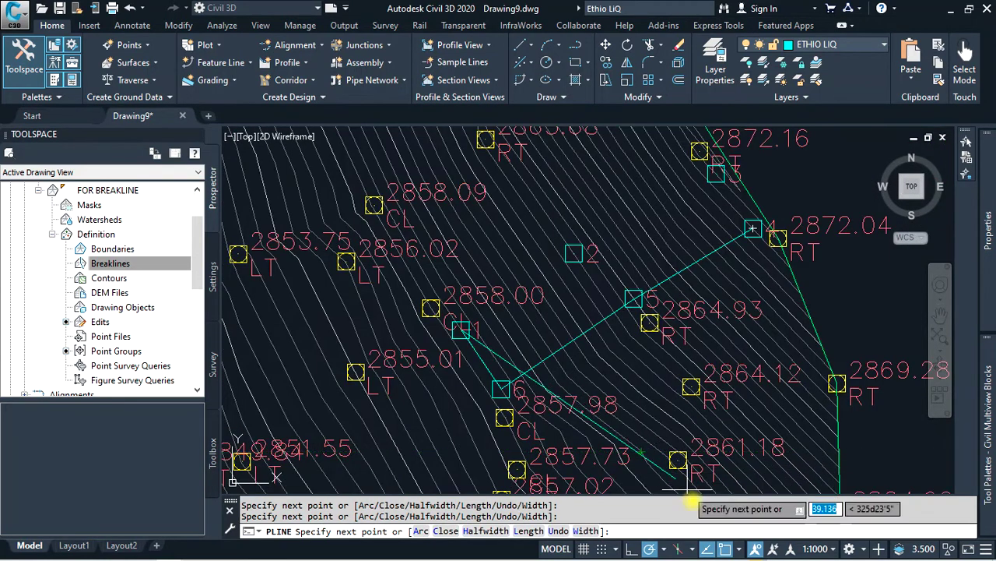
- Check the polar tracking angles and enabled object snaps on the status bar
{"action": "left_click", "coordinate": [665, 549]}
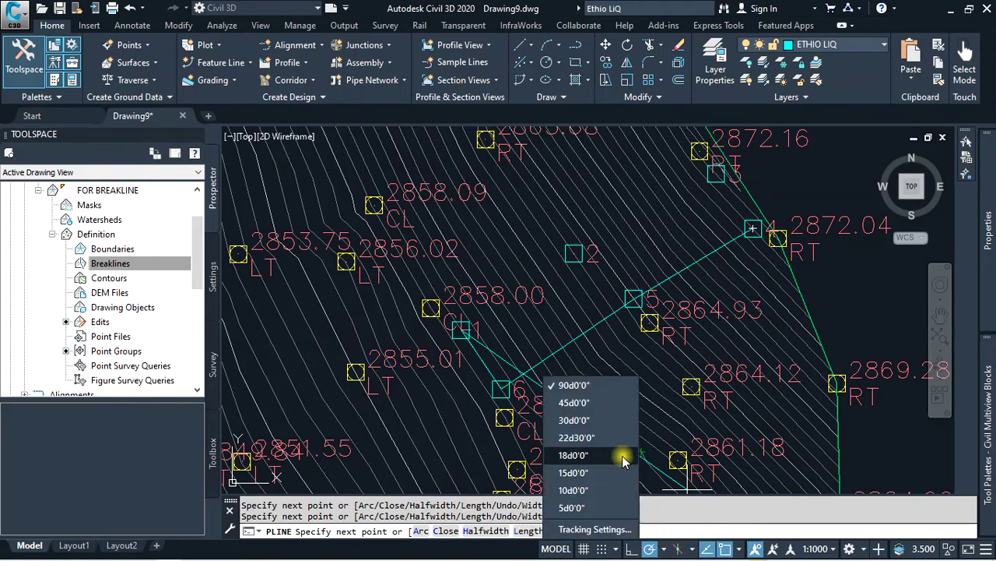
{"action": "left_click", "coordinate": [736, 549]}
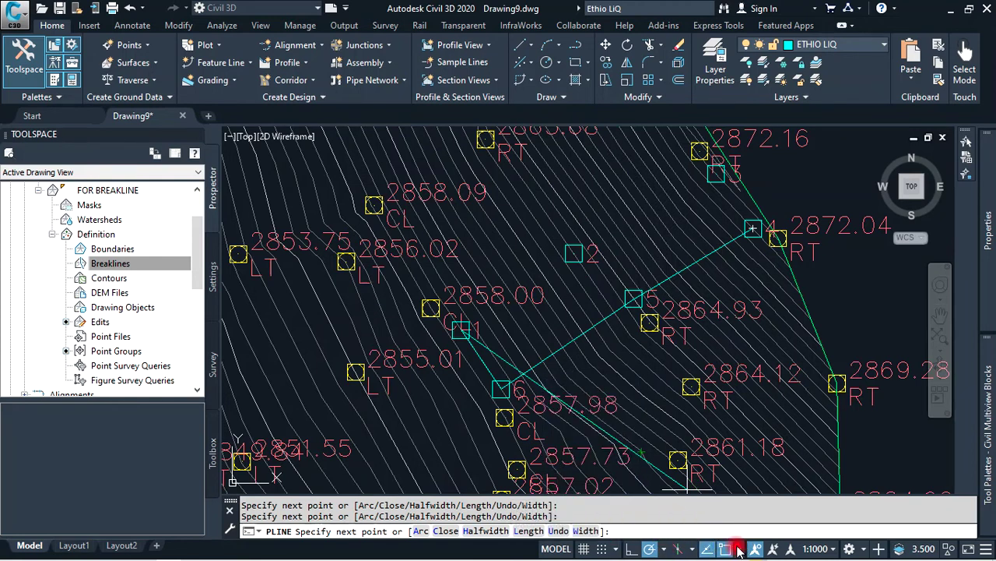
{"action": "left_click", "coordinate": [739, 548]}
{"action": "left_click", "coordinate": [738, 548]}
{"action": "left_click", "coordinate": [739, 548]}
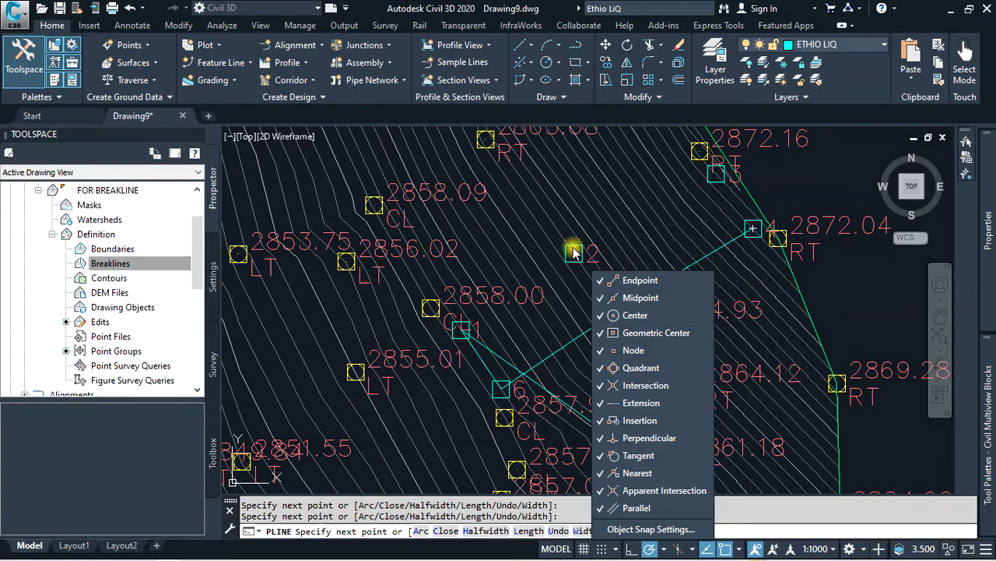
{"action": "left_click", "coordinate": [531, 296]}
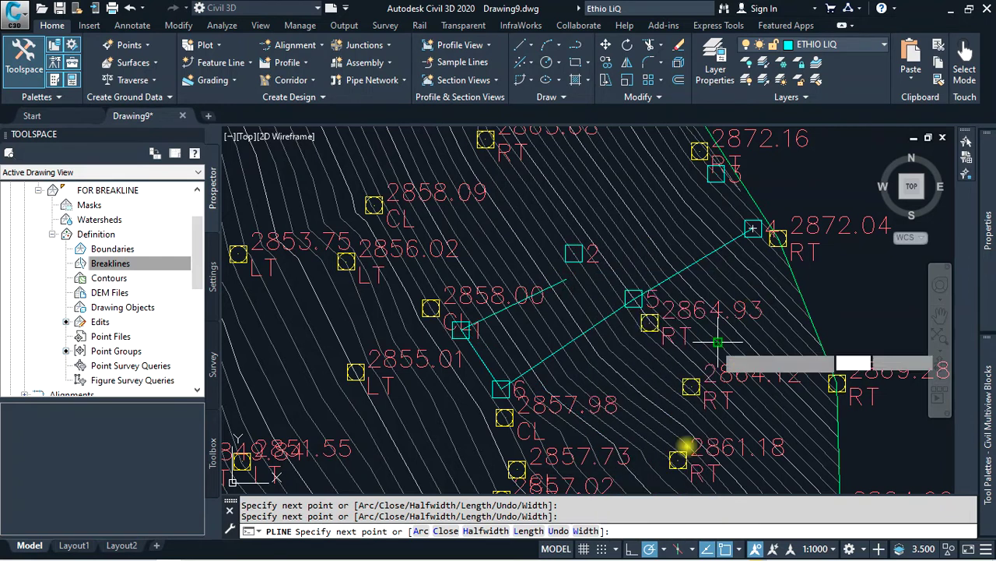
- Continue the polyline through points 2 and 3 and finish it
{"action": "left_click", "coordinate": [574, 253]}
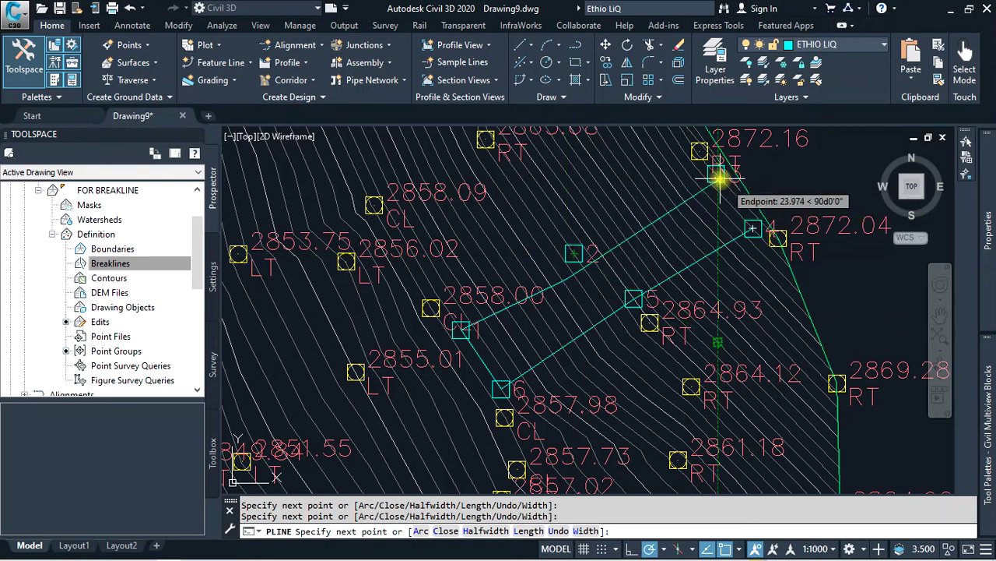
{"action": "left_click", "coordinate": [717, 173]}
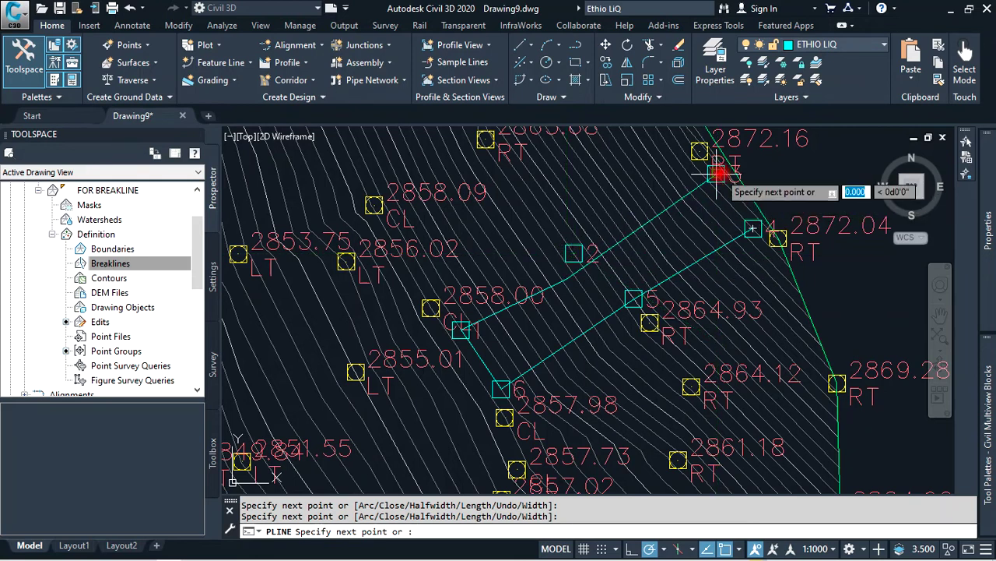
{"action": "right_click", "coordinate": [738, 196]}
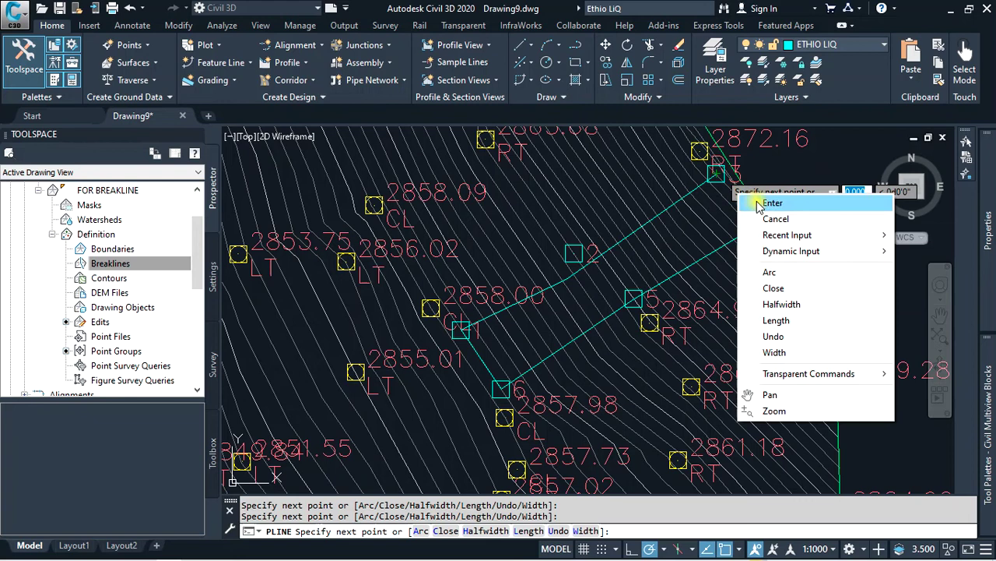
{"action": "left_click", "coordinate": [759, 205]}
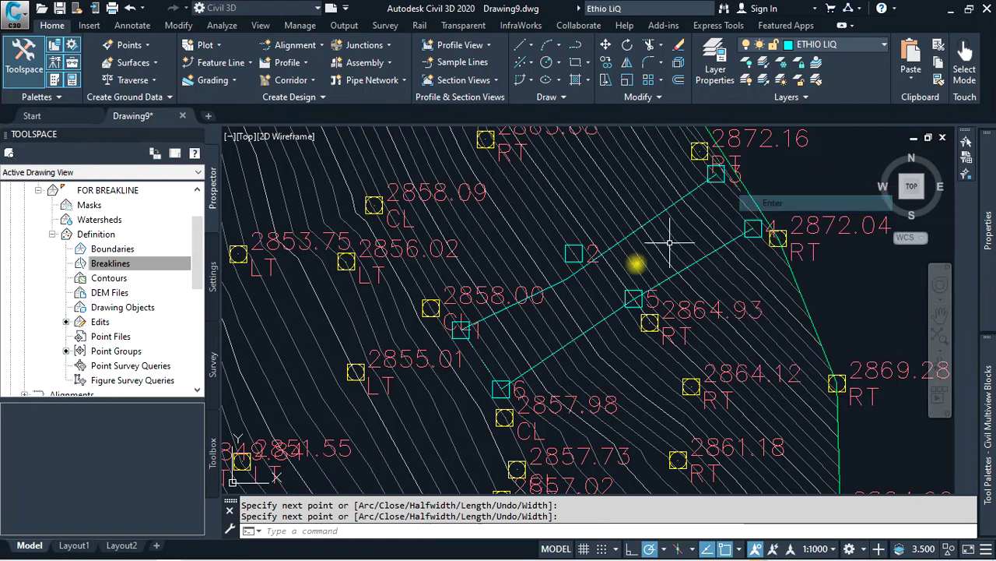
{"action": "left_click", "coordinate": [571, 276]}
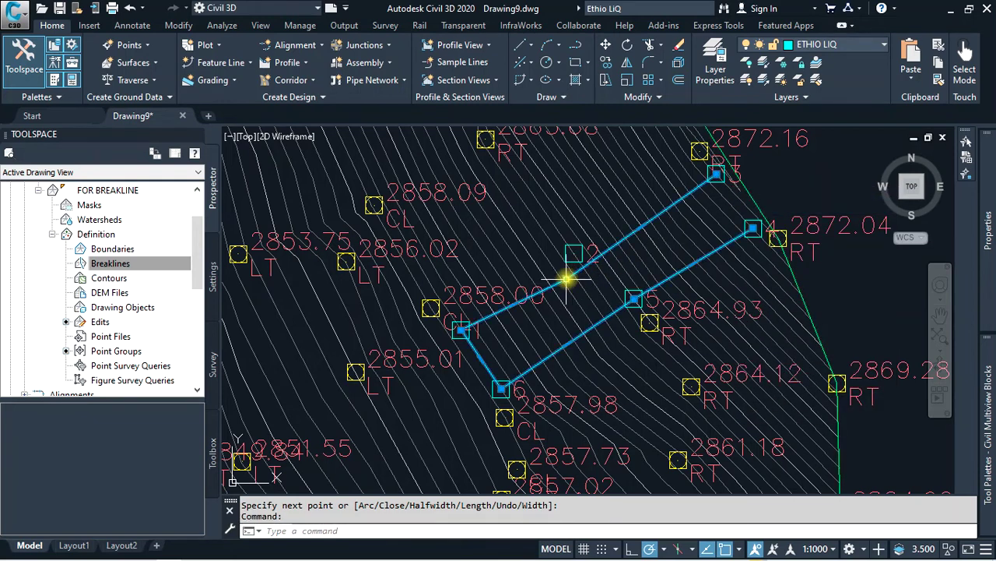
- Stretch the polyline vertex near point 2 exactly onto point 2
{"action": "left_click", "coordinate": [567, 278]}
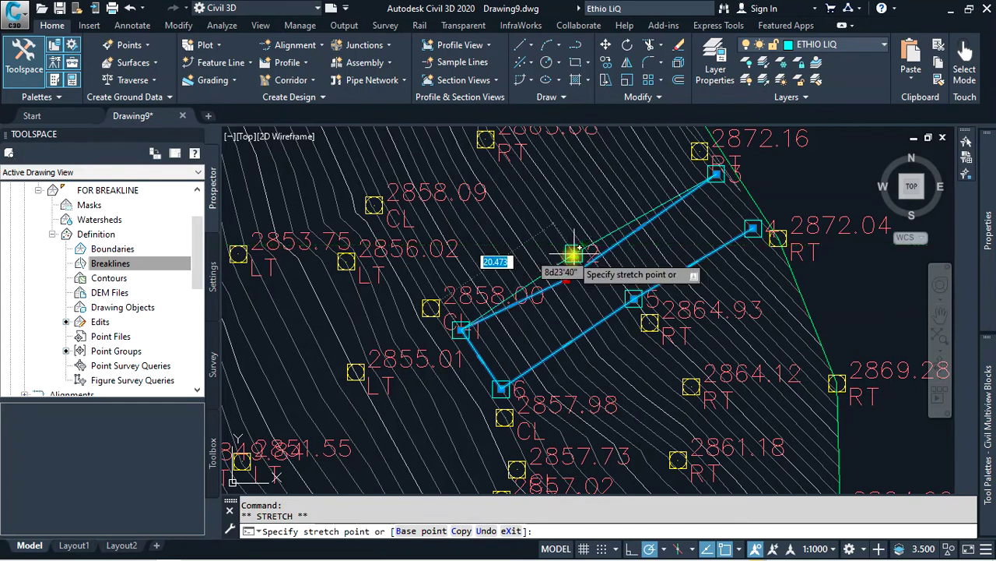
{"action": "left_click", "coordinate": [573, 255]}
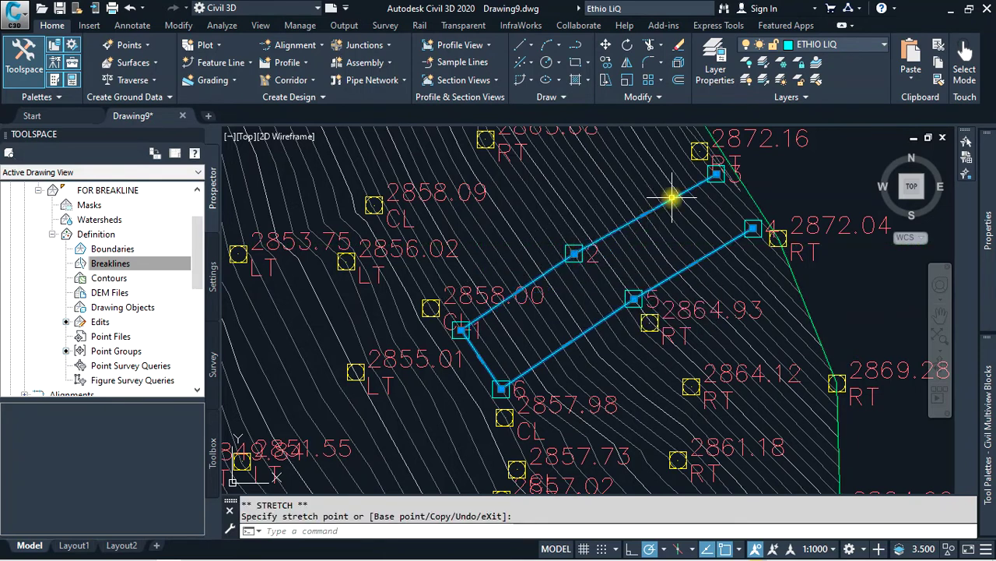
{"action": "scroll", "coordinate": [674, 195], "scroll_direction": "down", "scroll_amount": 2}
{"action": "scroll", "coordinate": [679, 200], "scroll_direction": "down", "scroll_amount": 2}
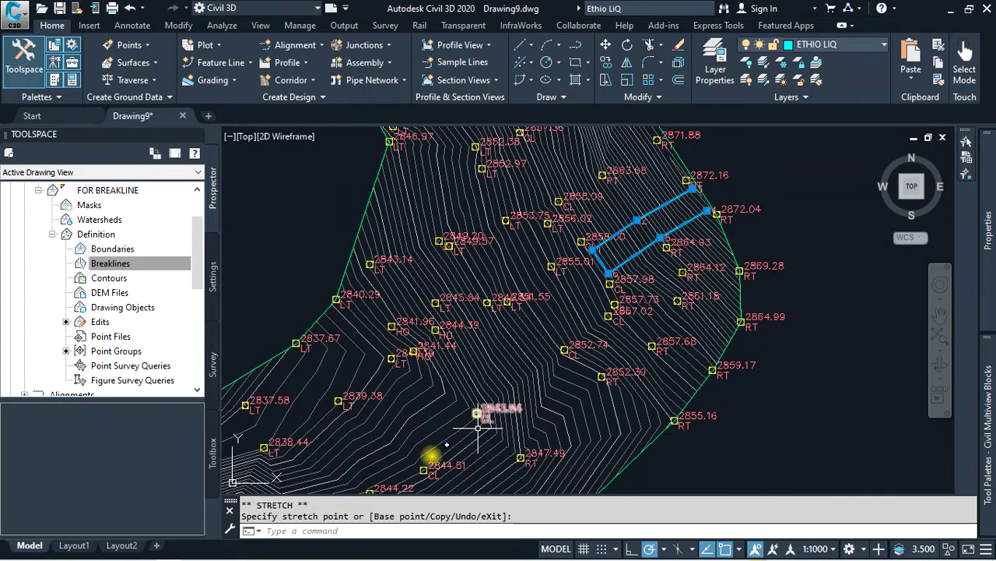
{"action": "key", "text": "Escape"}
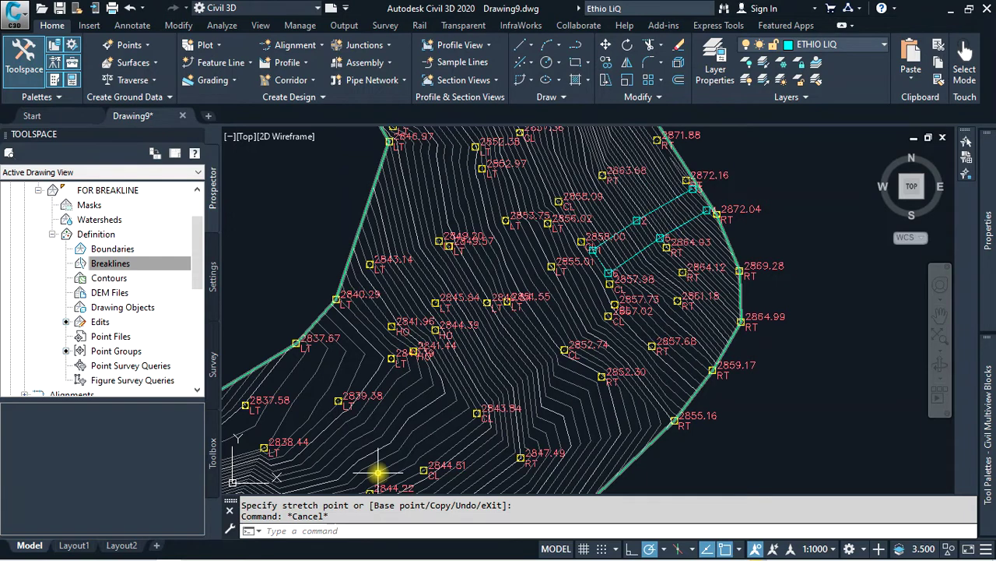
- Draw a zigzag 3D polyline for the wall from near 2844.39 up past 2849.20
{"action": "left_click", "coordinate": [298, 533]}
{"action": "type", "text": "3DPOLY"}
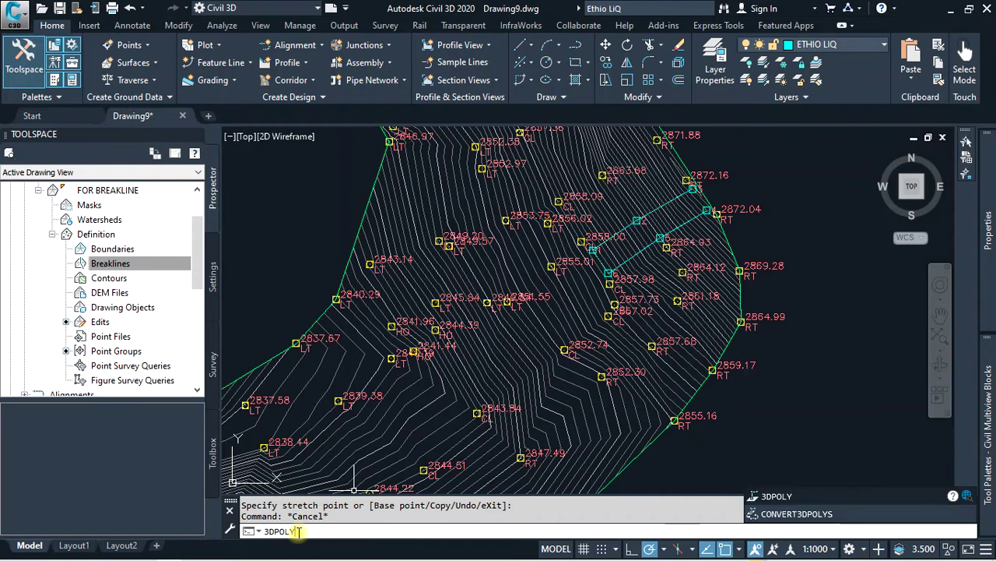
{"action": "left_click", "coordinate": [776, 497]}
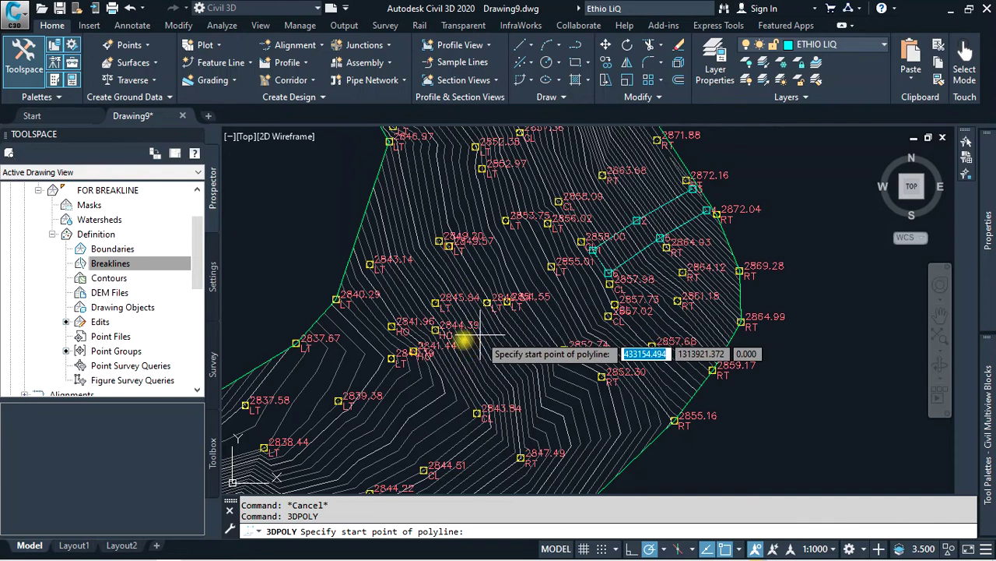
{"action": "left_click", "coordinate": [405, 302]}
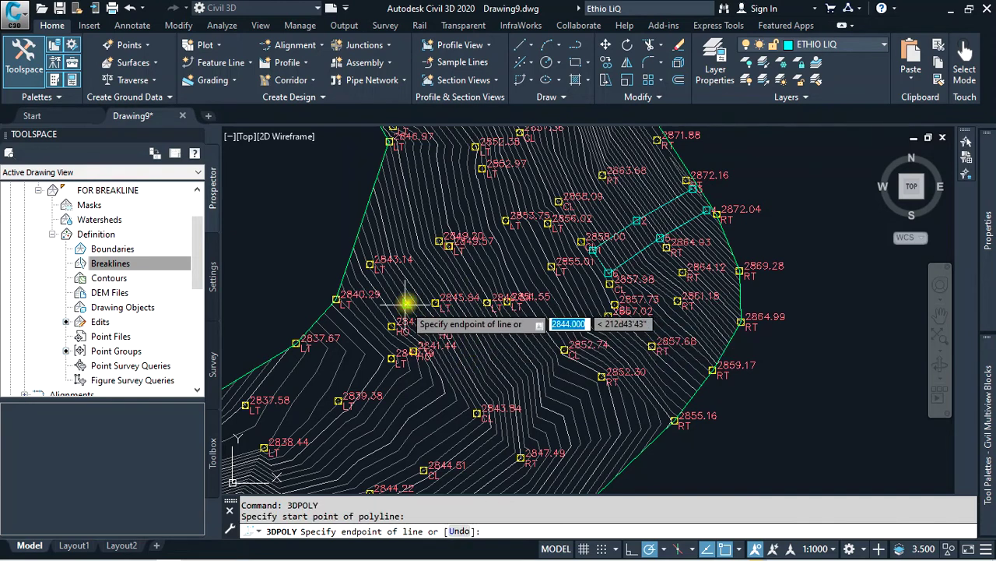
{"action": "scroll", "coordinate": [444, 216], "scroll_direction": "up", "scroll_amount": 3}
{"action": "left_click", "coordinate": [399, 316]}
{"action": "left_click", "coordinate": [357, 260]}
{"action": "left_click", "coordinate": [424, 202]}
{"action": "scroll", "coordinate": [417, 196], "scroll_direction": "down", "scroll_amount": 3}
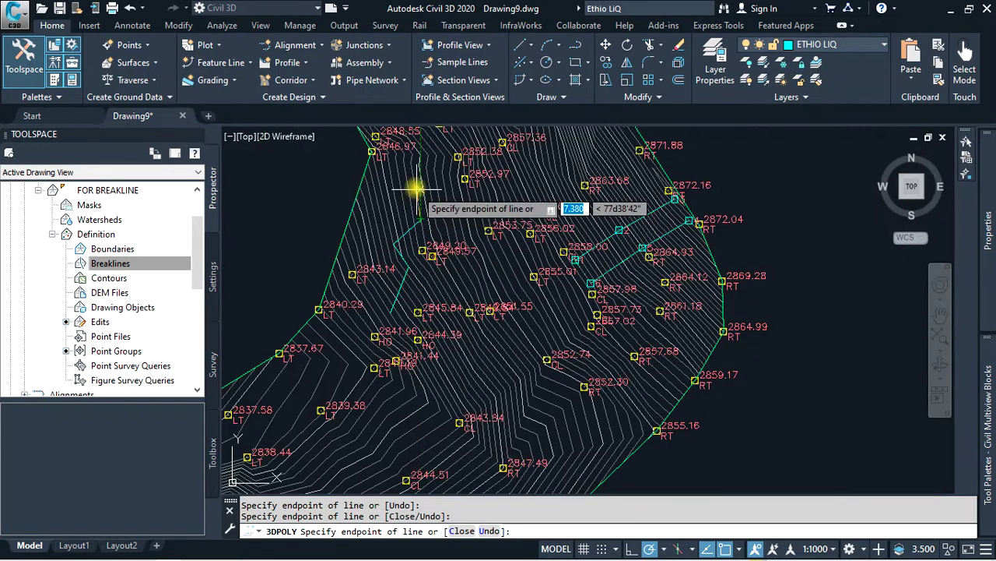
{"action": "left_click", "coordinate": [410, 187]}
{"action": "right_click", "coordinate": [440, 170]}
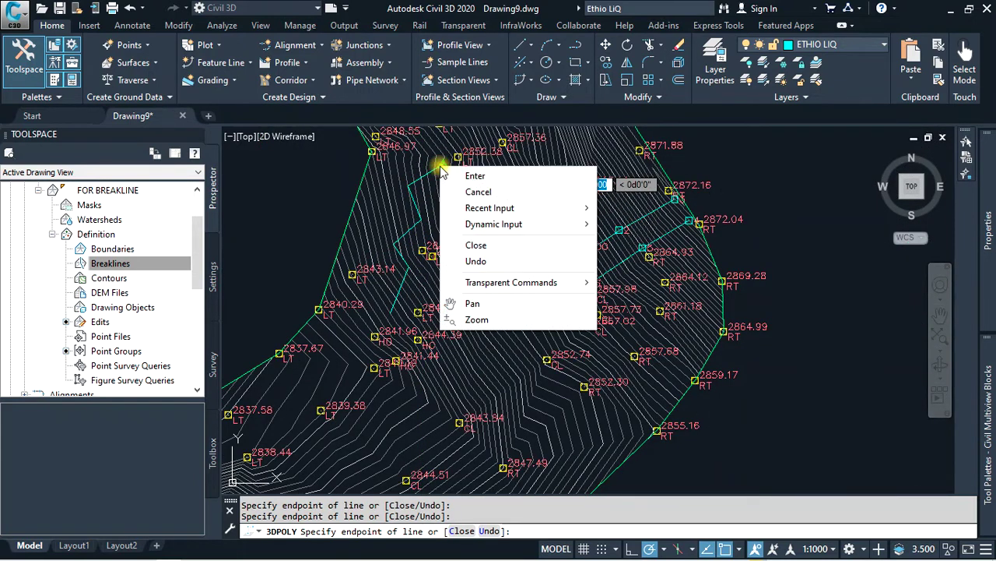
{"action": "left_click", "coordinate": [473, 176]}
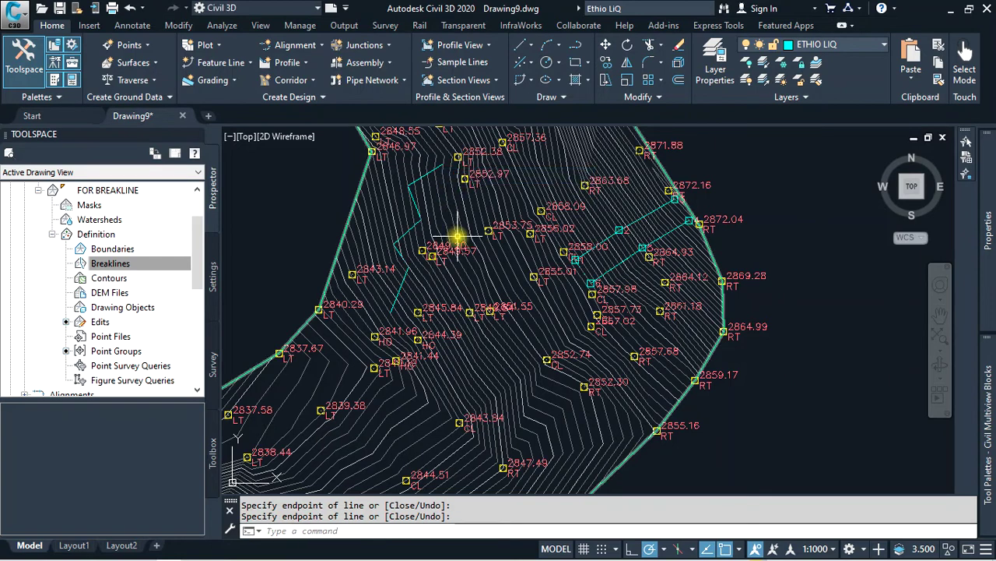
{"action": "left_click", "coordinate": [115, 262]}
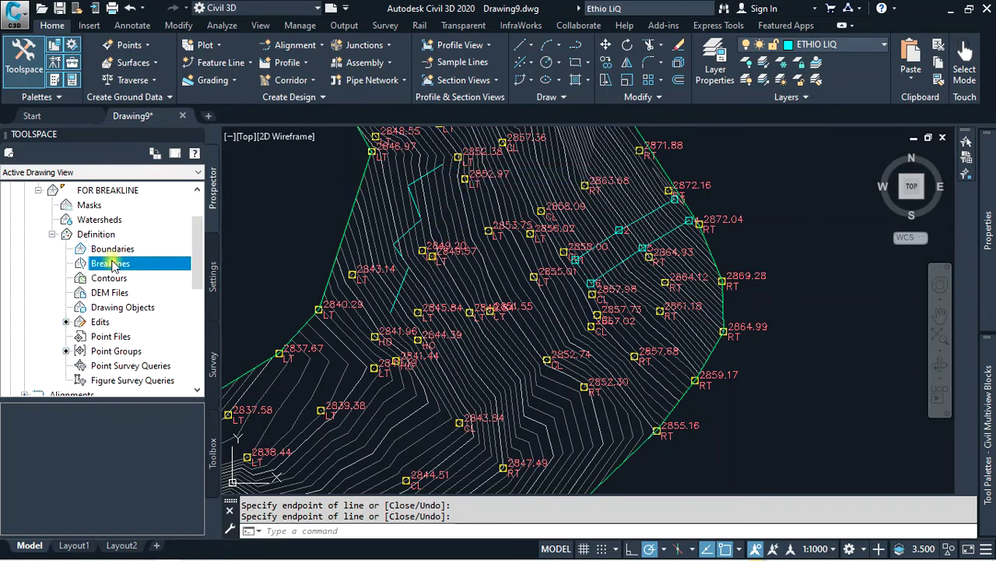
- Create a new Standard-type breakline named OUT LET on the FOR BREAKLINE surface
{"action": "right_click", "coordinate": [115, 267]}
{"action": "left_click", "coordinate": [150, 269]}
{"action": "type", "text": "OUT LET"}
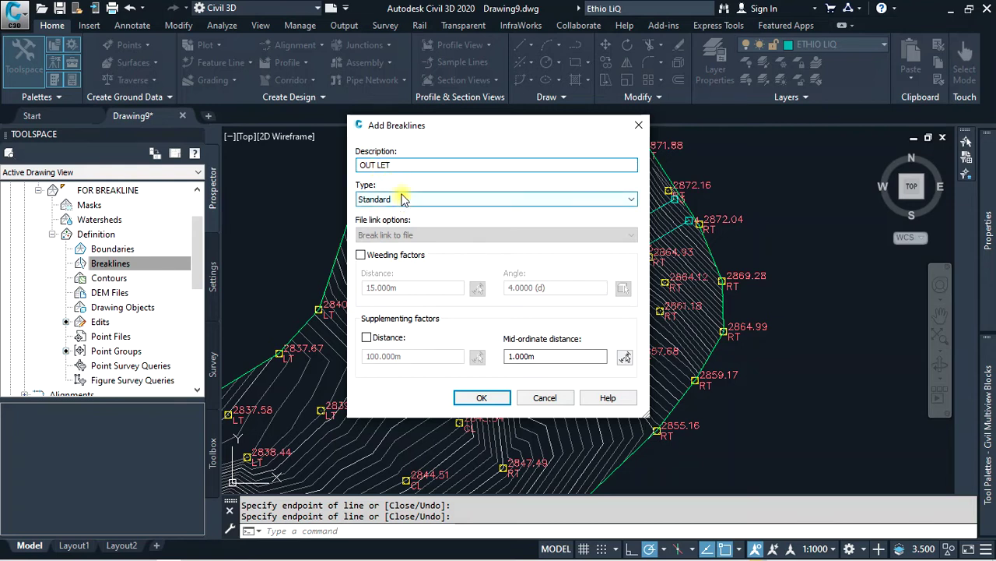
{"action": "left_click", "coordinate": [401, 199]}
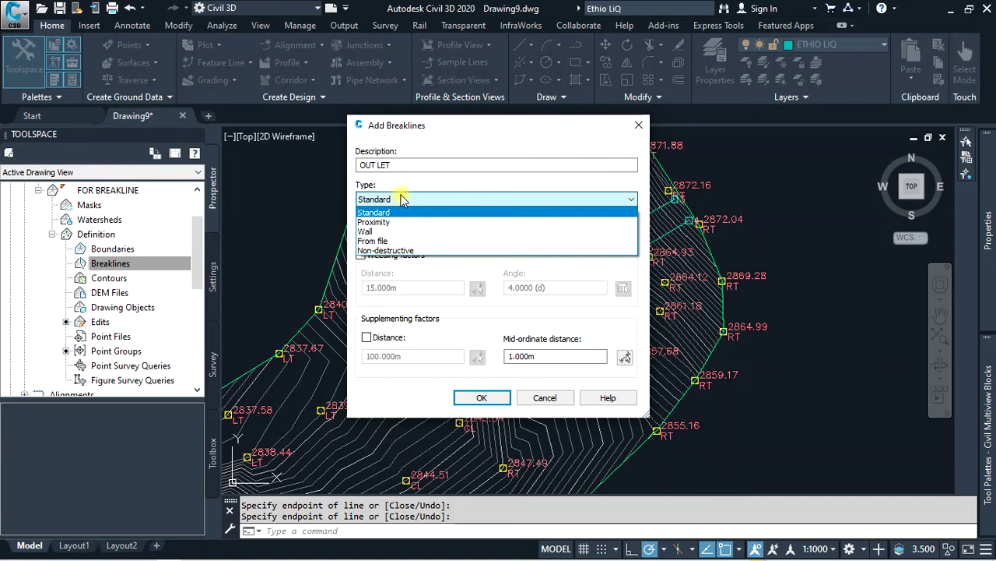
{"action": "left_click", "coordinate": [402, 199]}
{"action": "left_click", "coordinate": [482, 398]}
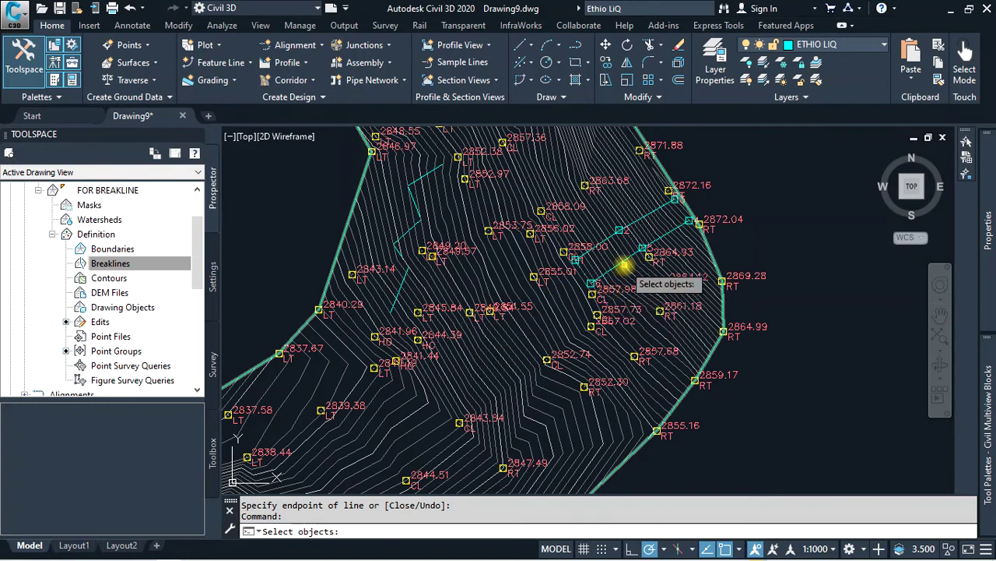
- Assign the outlet rectangle polyline to the OUT LET breakline
{"action": "left_click", "coordinate": [628, 258]}
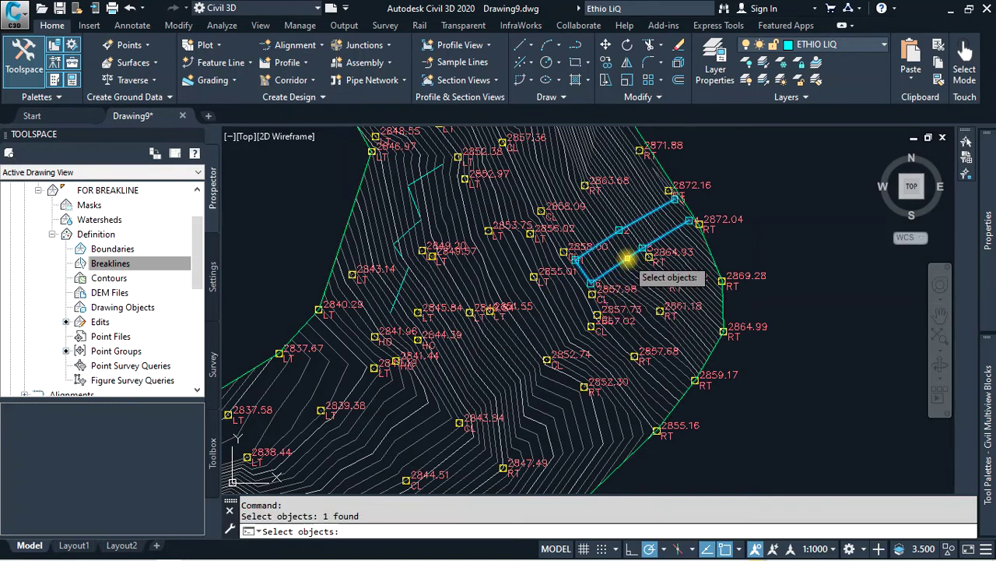
{"action": "key", "text": "Return"}
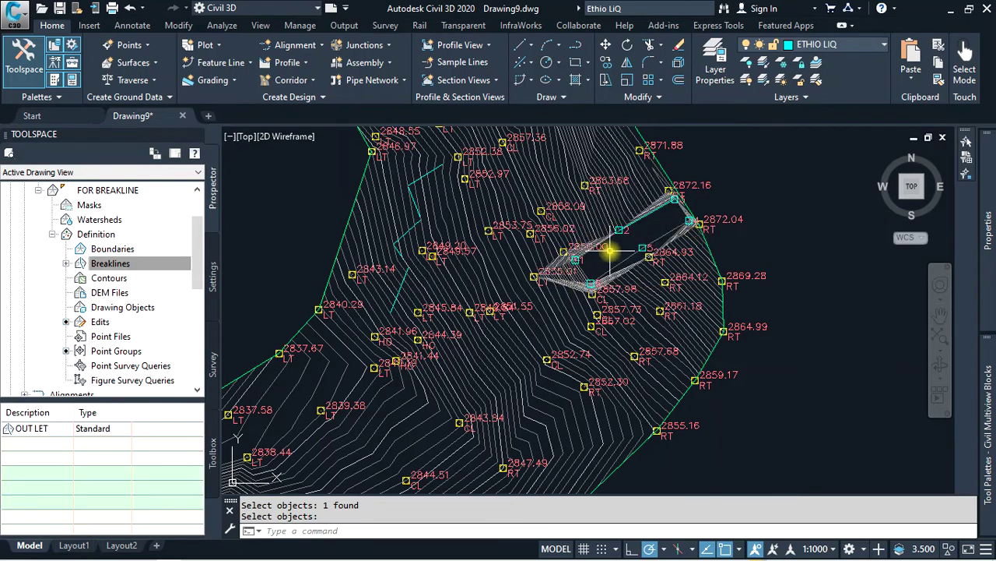
{"action": "scroll", "coordinate": [608, 248], "scroll_direction": "up", "scroll_amount": 2}
{"action": "scroll", "coordinate": [608, 248], "scroll_direction": "down", "scroll_amount": 1}
{"action": "scroll", "coordinate": [569, 241], "scroll_direction": "up", "scroll_amount": 2}
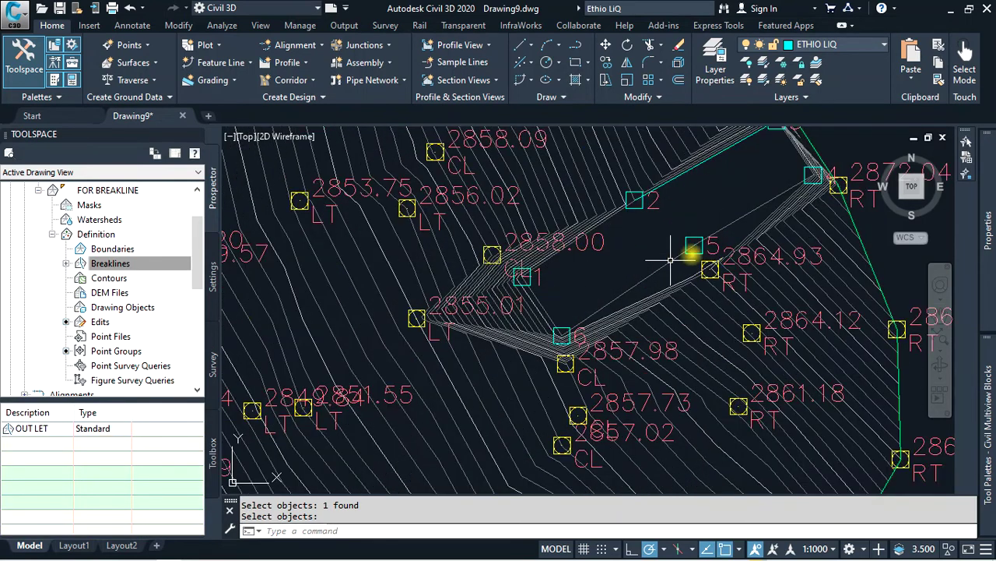
{"action": "scroll", "coordinate": [702, 249], "scroll_direction": "down", "scroll_amount": 1}
{"action": "left_click", "coordinate": [109, 264]}
- Define a second breakline named WALL 1 with type Wall
{"action": "right_click", "coordinate": [112, 264]}
{"action": "left_click", "coordinate": [154, 270]}
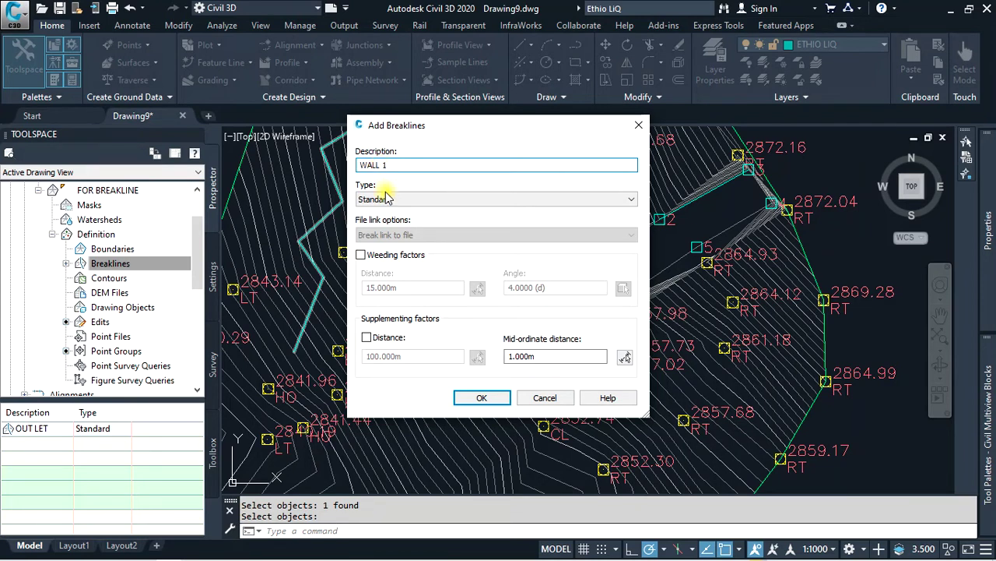
{"action": "left_click", "coordinate": [381, 198]}
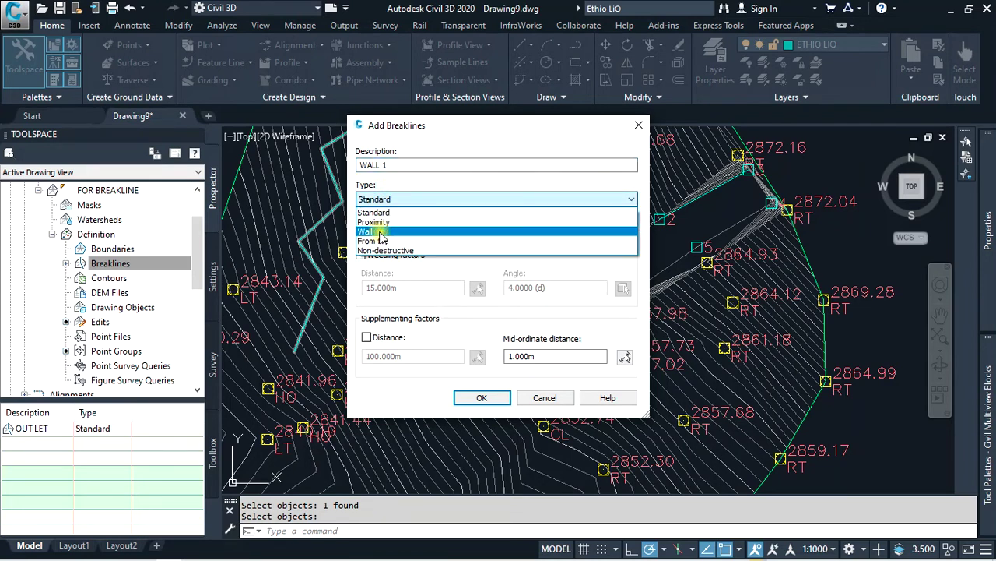
{"action": "left_click", "coordinate": [381, 232]}
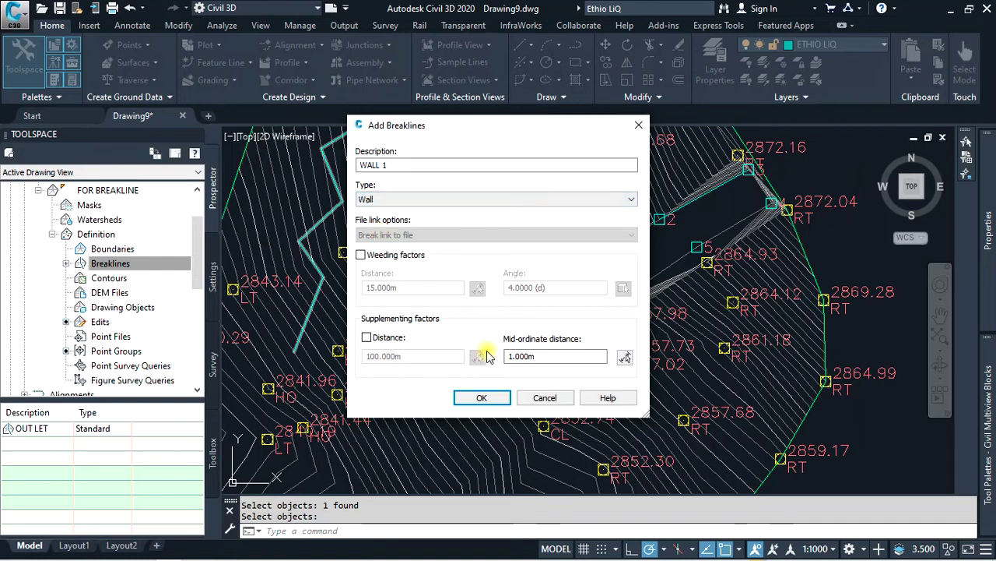
{"action": "left_click", "coordinate": [484, 398]}
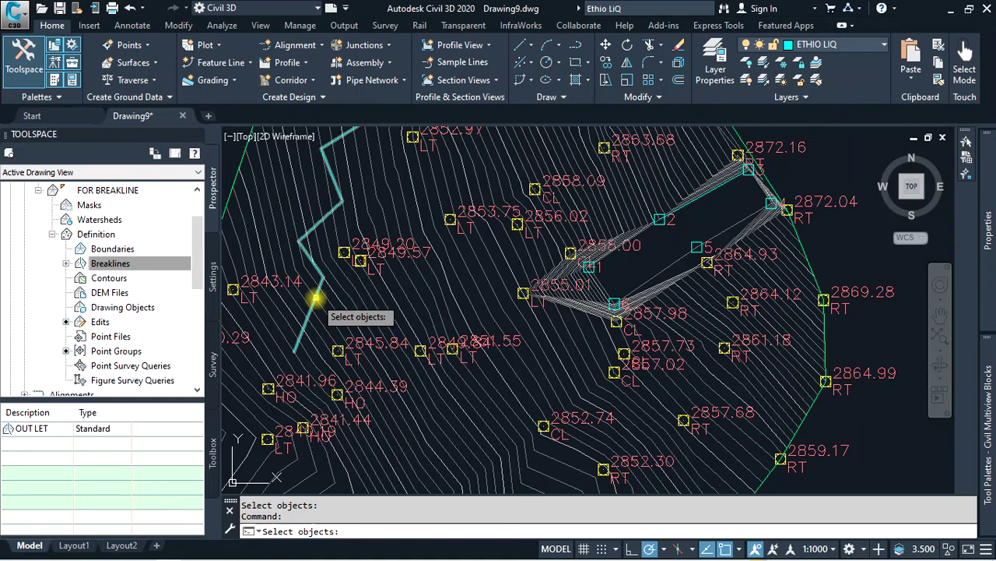
- Select the zigzag polyline as the WALL 1 wall
{"action": "left_click", "coordinate": [316, 298]}
{"action": "key", "text": "Return"}
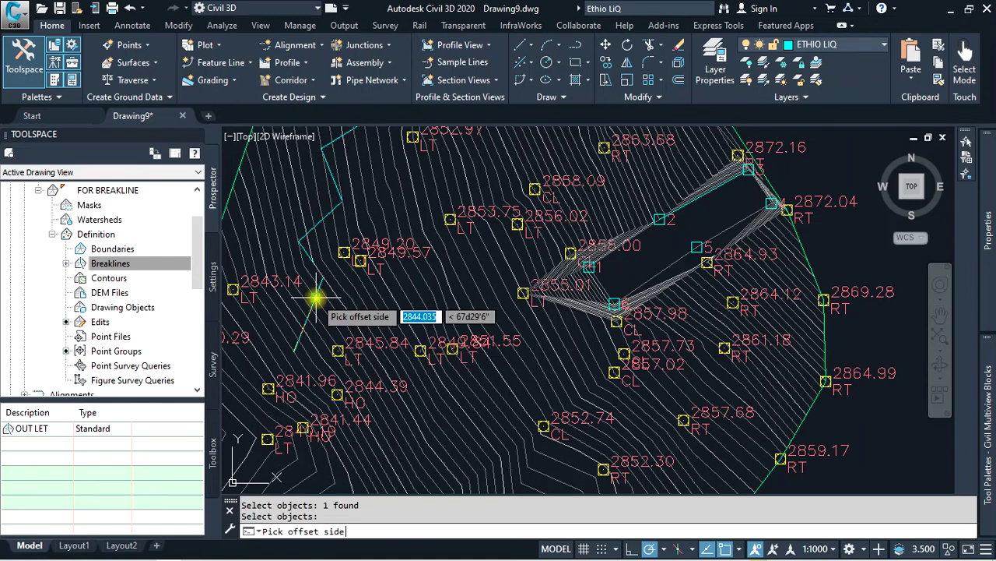
{"action": "scroll", "coordinate": [316, 299], "scroll_direction": "down", "scroll_amount": 2}
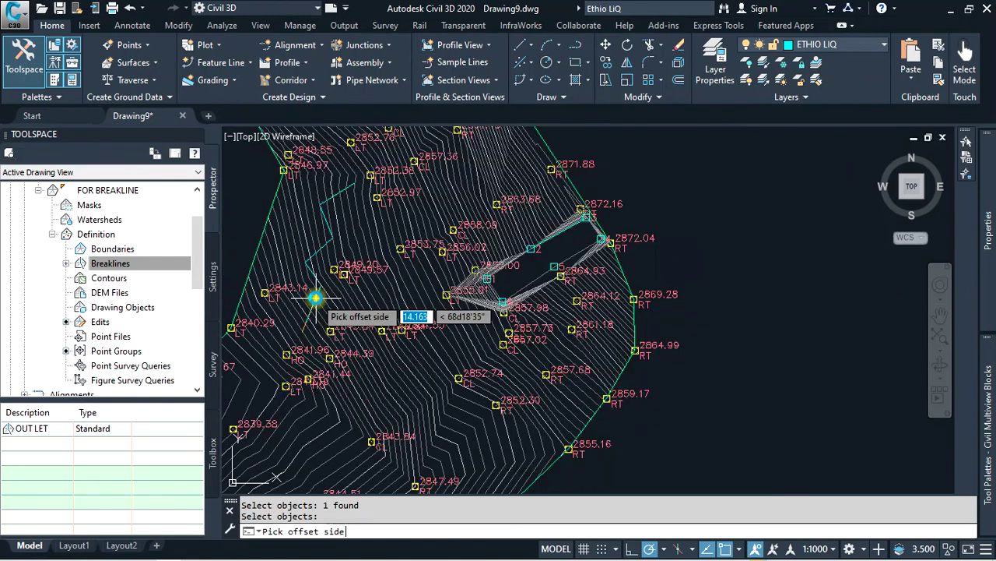
{"action": "scroll", "coordinate": [272, 323], "scroll_direction": "up", "scroll_amount": 2}
{"action": "scroll", "coordinate": [272, 323], "scroll_direction": "up", "scroll_amount": 2}
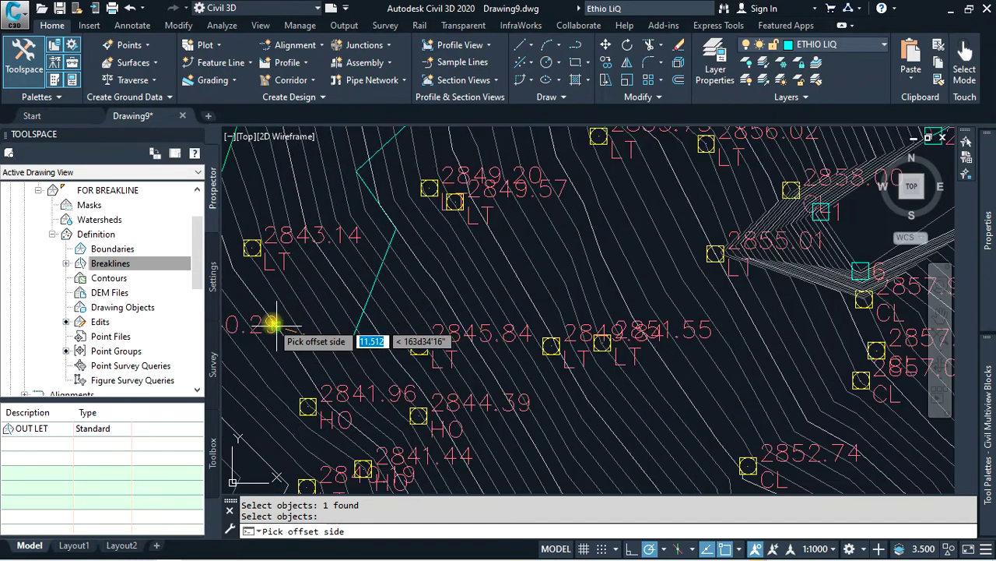
{"action": "scroll", "coordinate": [420, 316], "scroll_direction": "down", "scroll_amount": 2}
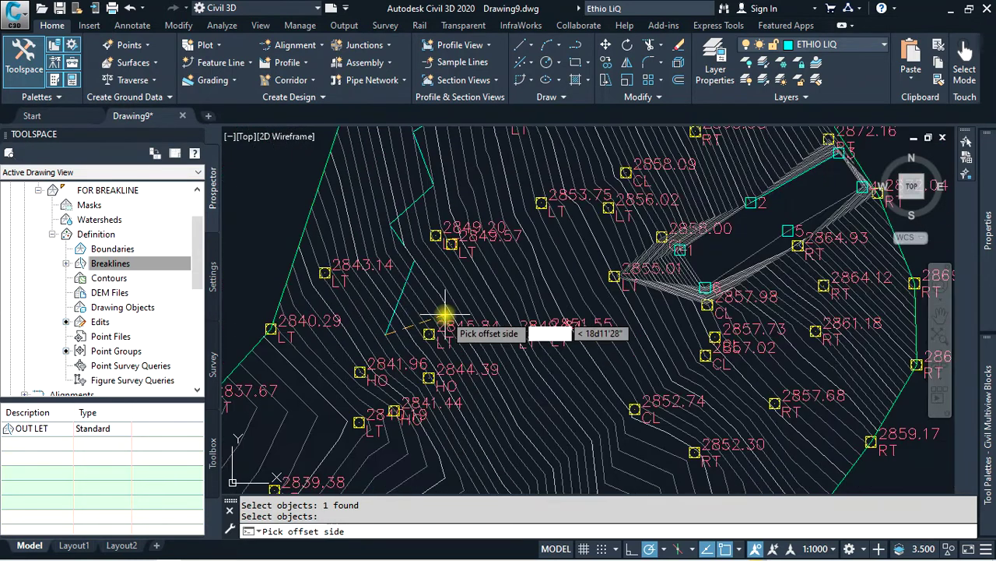
- Set the wall's offset side and apply a 5 m level difference to all points
{"action": "left_click", "coordinate": [343, 312]}
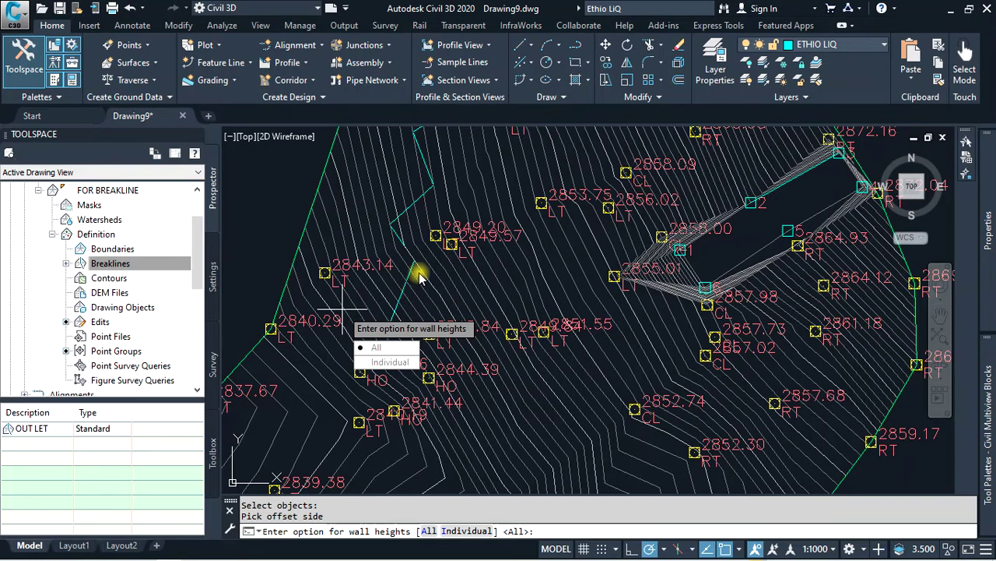
{"action": "left_click", "coordinate": [381, 346]}
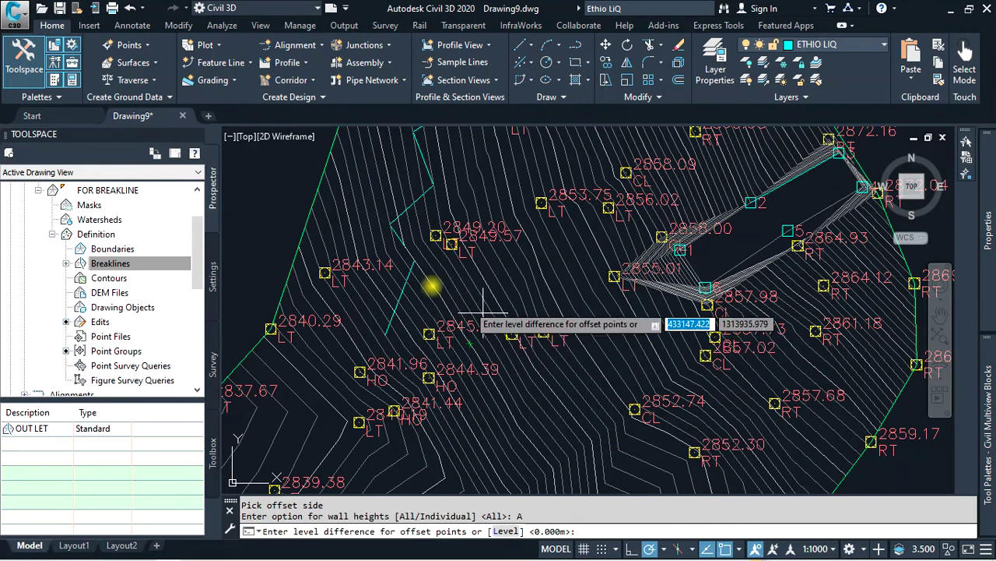
{"action": "type", "text": "5"}
{"action": "key", "text": "Return"}
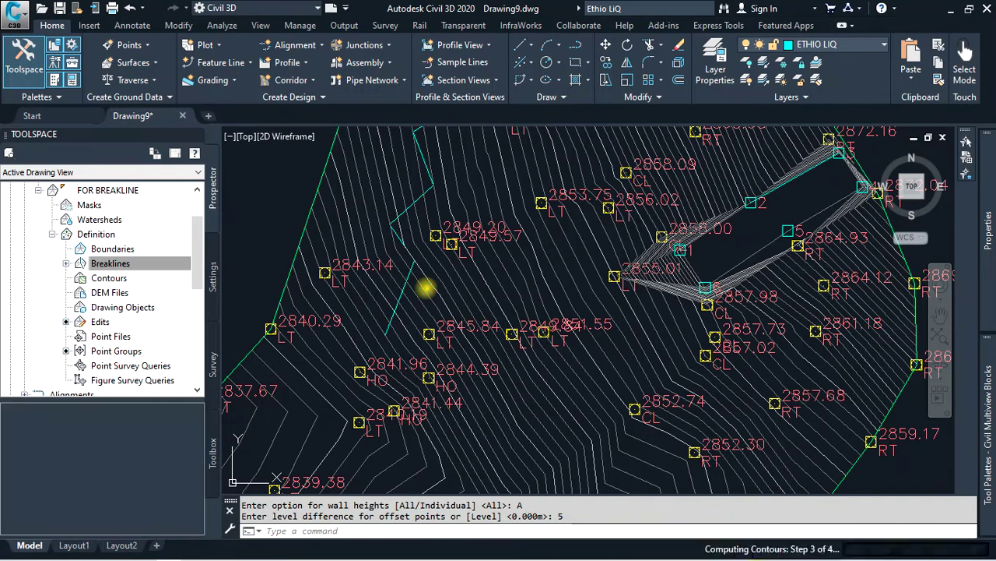
{"action": "scroll", "coordinate": [397, 311], "scroll_direction": "down", "scroll_amount": 2}
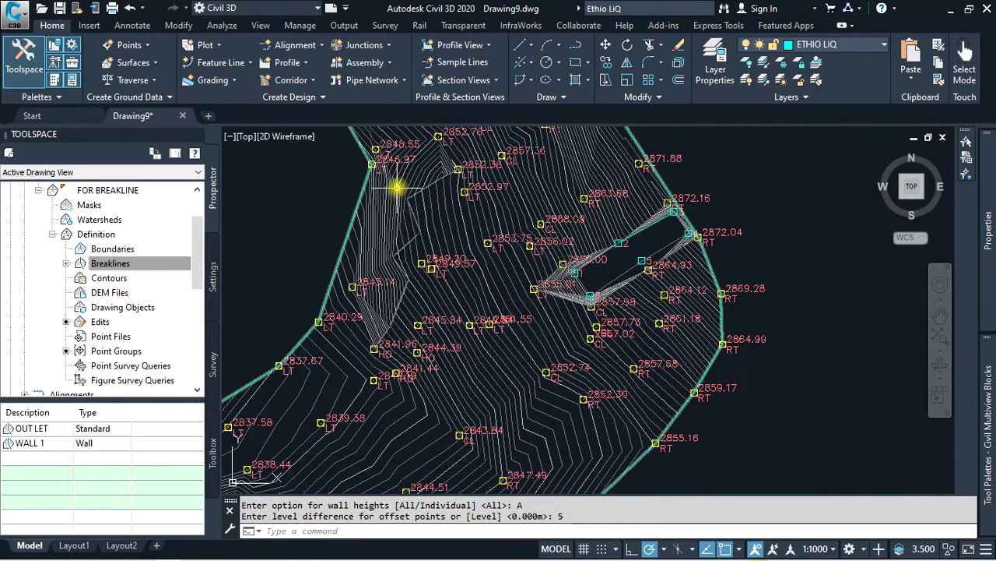
{"action": "scroll", "coordinate": [398, 165], "scroll_direction": "up", "scroll_amount": 2}
{"action": "scroll", "coordinate": [401, 170], "scroll_direction": "up", "scroll_amount": 2}
{"action": "scroll", "coordinate": [404, 282], "scroll_direction": "down", "scroll_amount": 4}
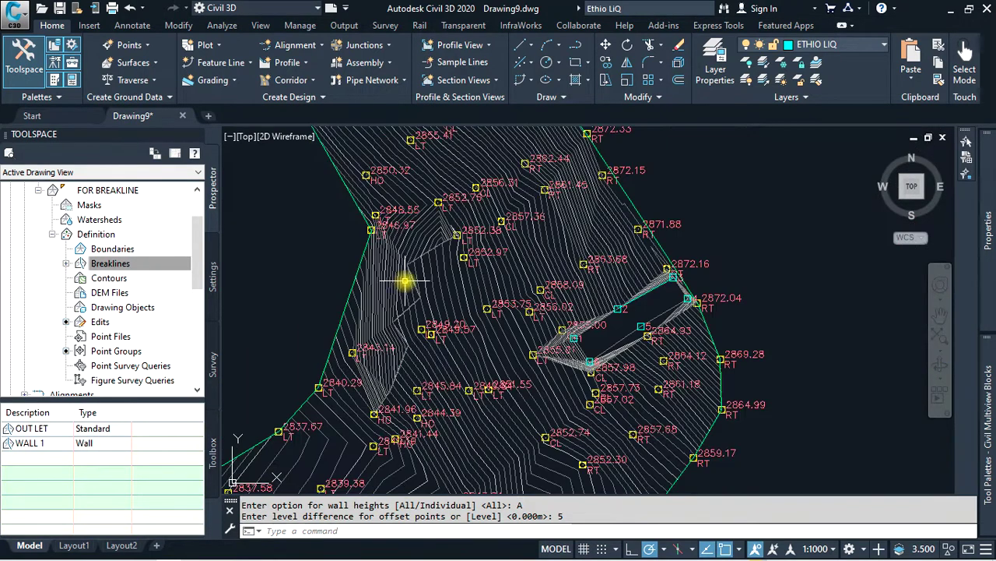
{"action": "left_click", "coordinate": [651, 256]}
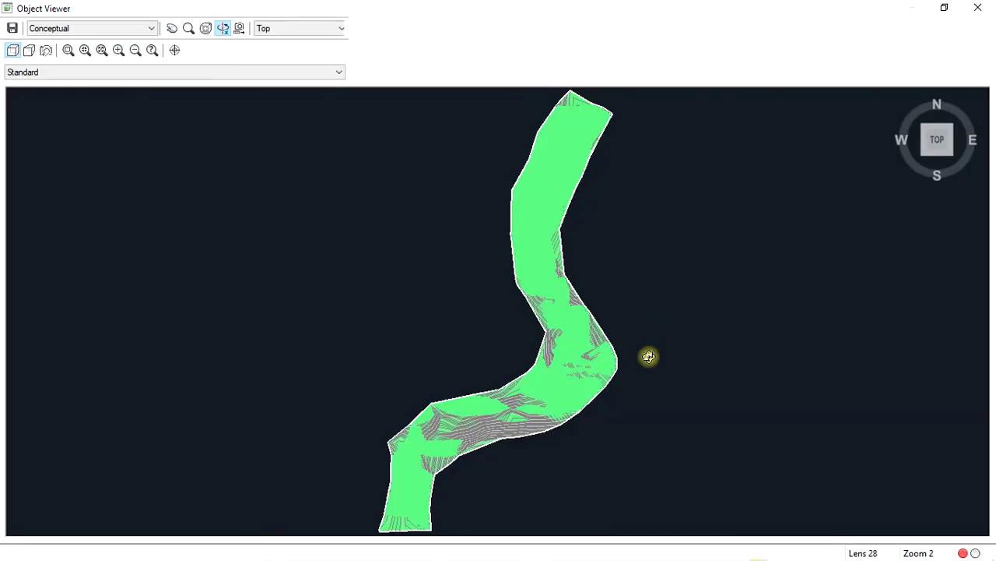
{"action": "mouse_move", "coordinate": [649, 353]}
{"action": "left_mouse_down"}
{"action": "mouse_move", "coordinate": [516, 407]}
{"action": "mouse_move", "coordinate": [586, 261]}
{"action": "mouse_move", "coordinate": [703, 347]}
{"action": "left_mouse_up"}
{"action": "scroll", "coordinate": [523, 418], "scroll_direction": "up", "scroll_amount": 2}
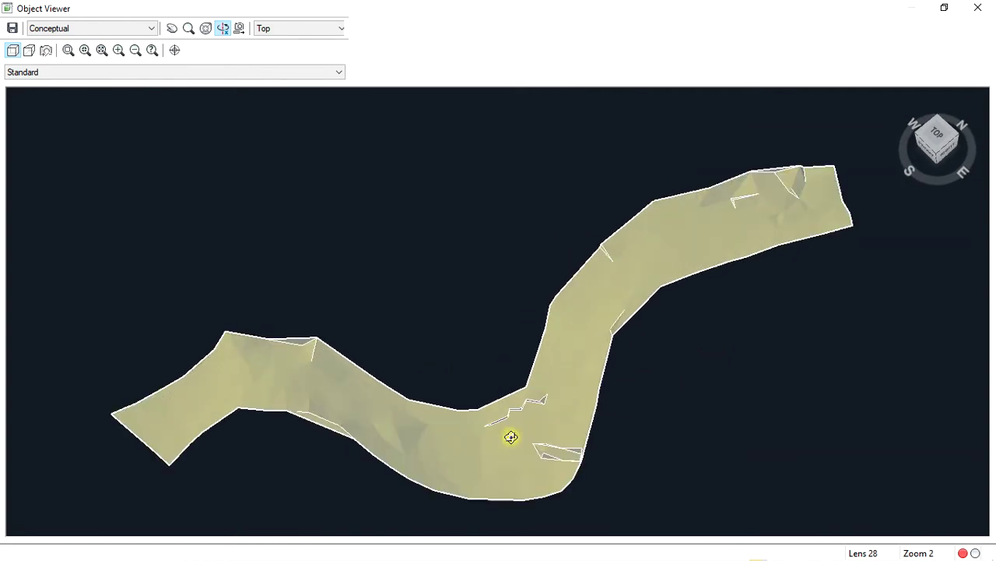
{"action": "scroll", "coordinate": [509, 436], "scroll_direction": "up", "scroll_amount": 3}
{"action": "scroll", "coordinate": [514, 447], "scroll_direction": "down", "scroll_amount": 3}
{"action": "left_click_drag", "start_coordinate": [509, 349], "coordinate": [545, 416]}
{"action": "scroll", "coordinate": [578, 437], "scroll_direction": "up", "scroll_amount": 3}
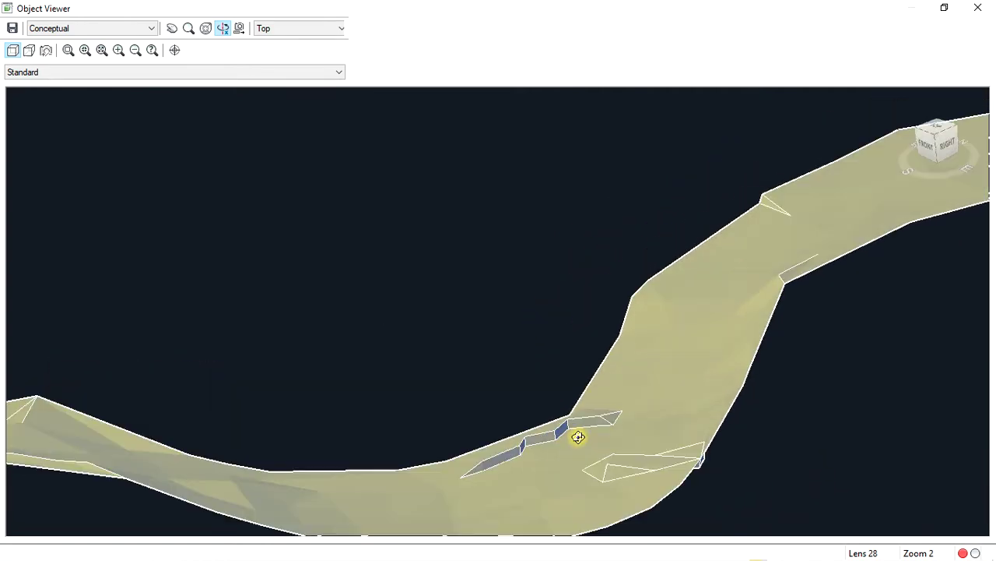
{"action": "scroll", "coordinate": [561, 449], "scroll_direction": "up", "scroll_amount": 1}
{"action": "scroll", "coordinate": [505, 335], "scroll_direction": "down", "scroll_amount": 3}
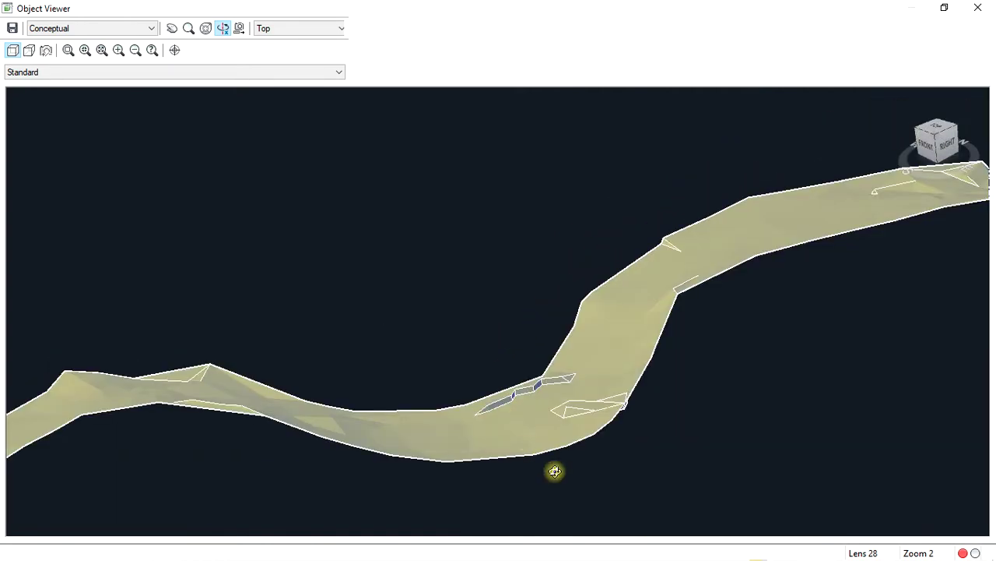
{"action": "scroll", "coordinate": [553, 463], "scroll_direction": "up", "scroll_amount": 2}
{"action": "scroll", "coordinate": [498, 303], "scroll_direction": "up", "scroll_amount": 2}
{"action": "scroll", "coordinate": [499, 304], "scroll_direction": "up", "scroll_amount": 2}
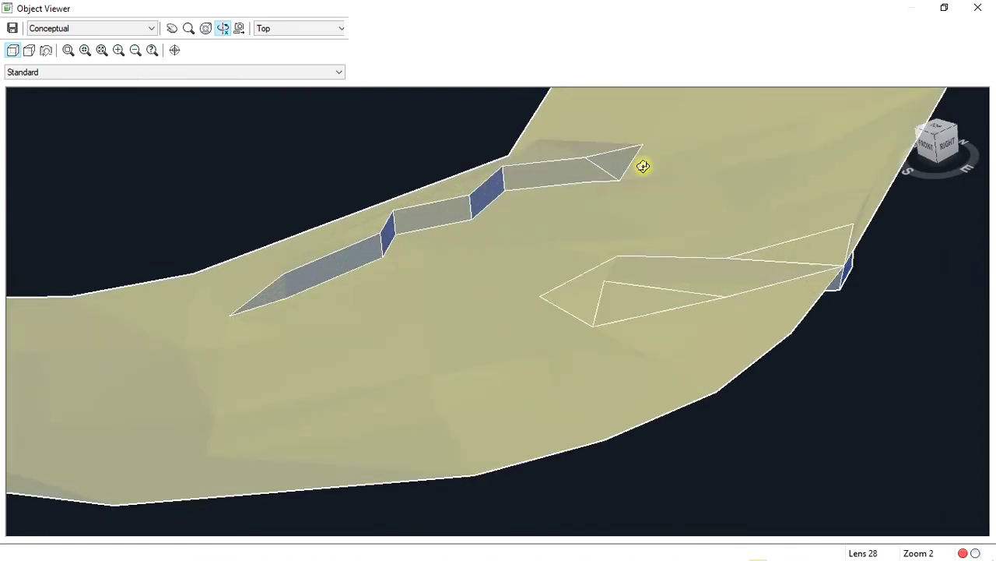
{"action": "mouse_move", "coordinate": [769, 325]}
{"action": "left_mouse_down"}
{"action": "mouse_move", "coordinate": [645, 334]}
{"action": "mouse_move", "coordinate": [663, 340]}
{"action": "left_mouse_up"}
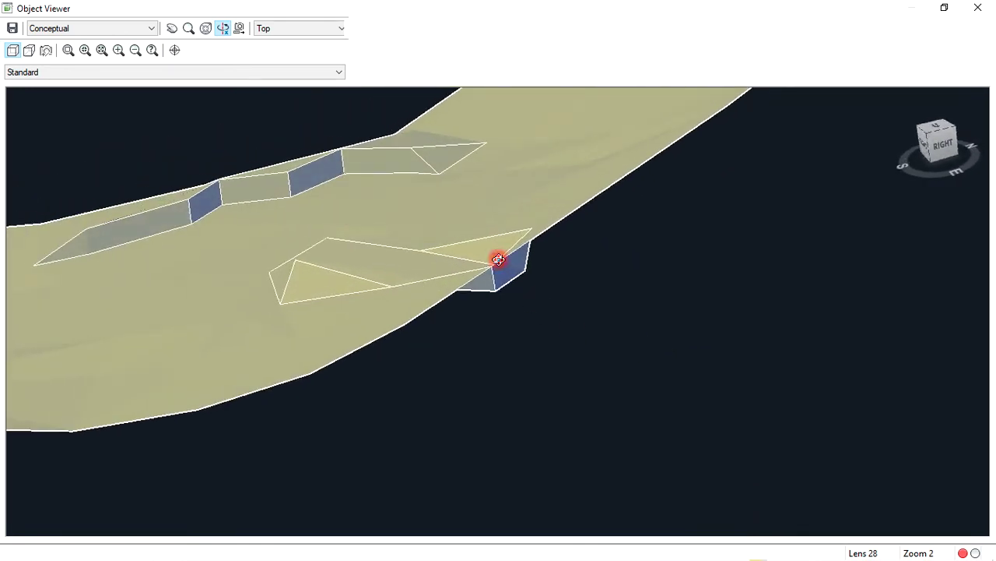
{"action": "left_click_drag", "start_coordinate": [499, 260], "coordinate": [506, 279]}
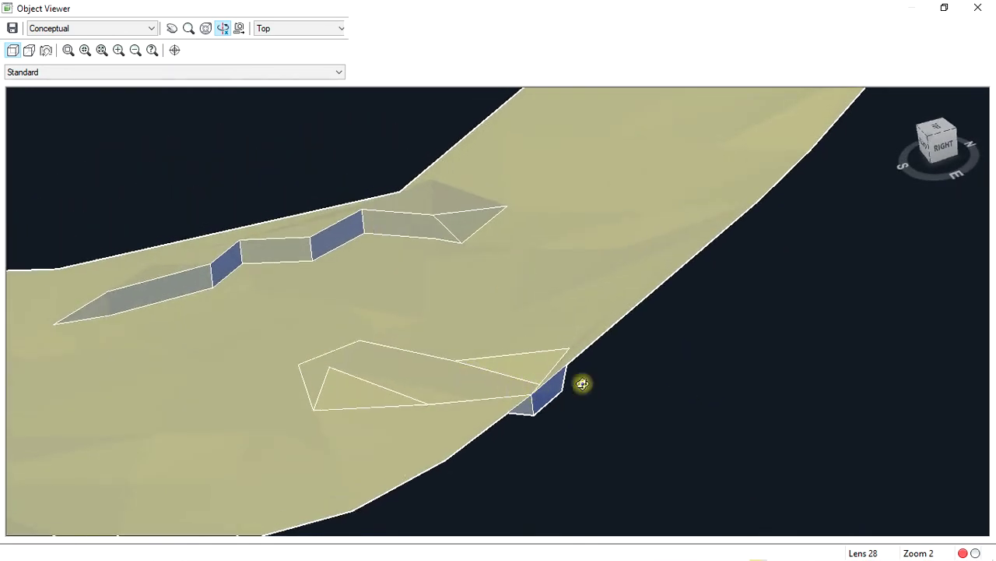
{"action": "left_click_drag", "start_coordinate": [503, 408], "coordinate": [570, 349]}
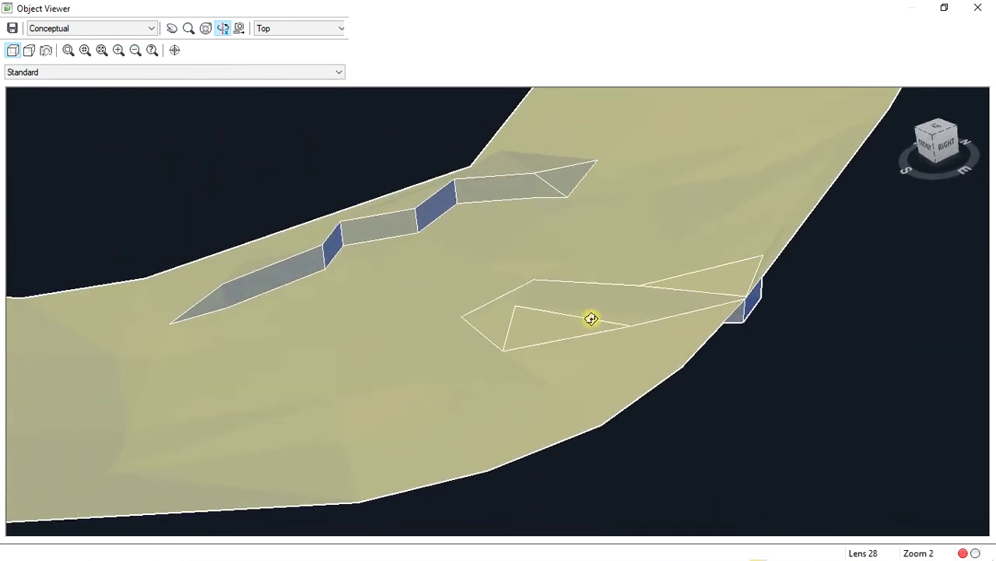
{"action": "left_click_drag", "start_coordinate": [648, 299], "coordinate": [608, 327]}
{"action": "left_click_drag", "start_coordinate": [438, 312], "coordinate": [479, 311]}
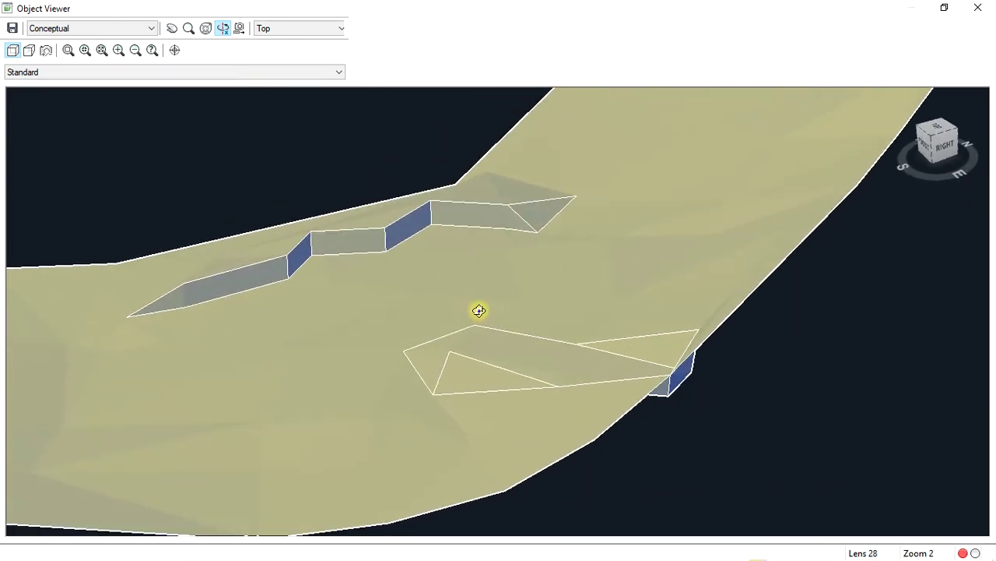
{"action": "left_click", "coordinate": [978, 8]}
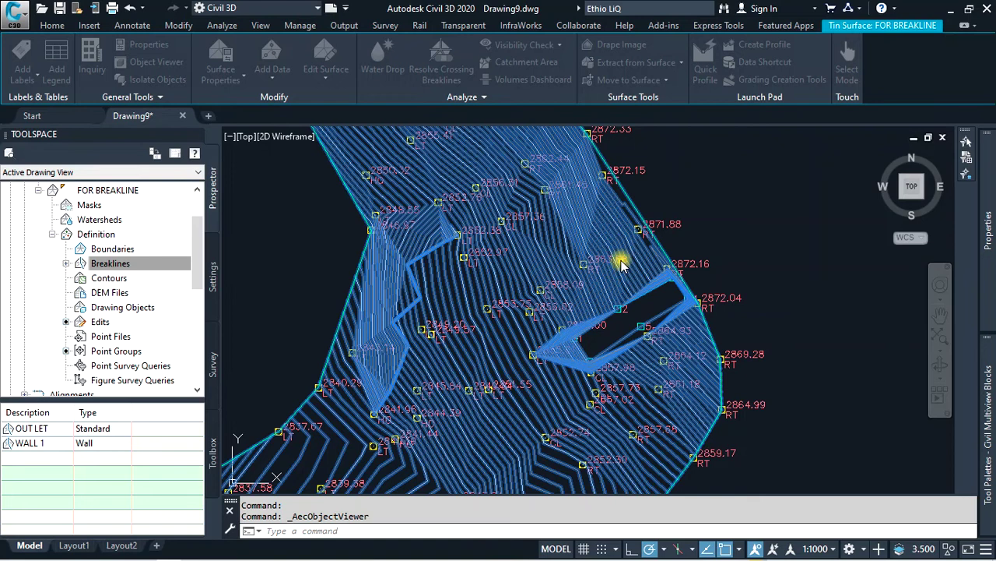